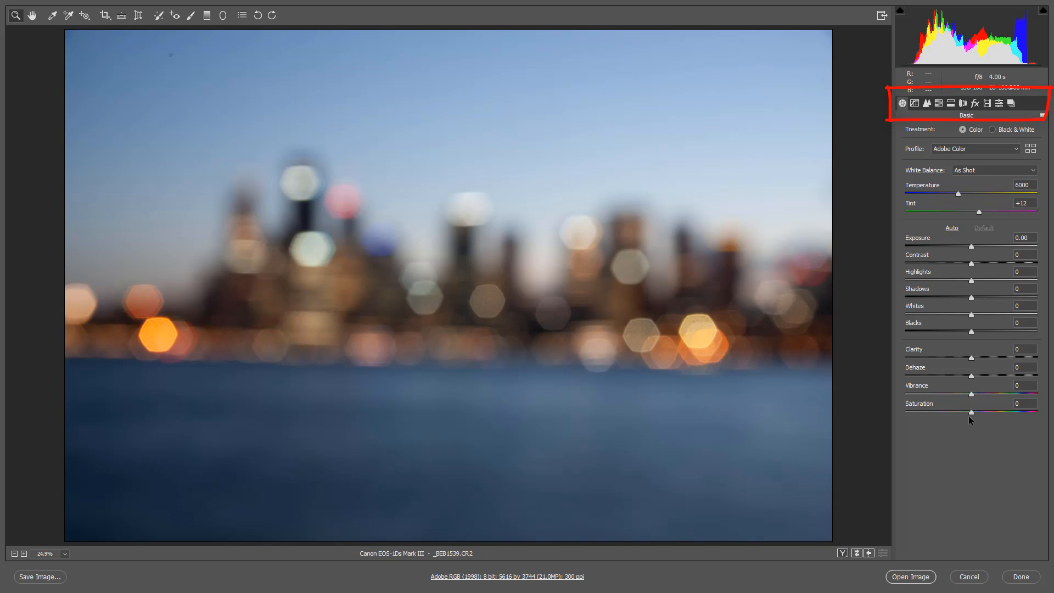
Enable Remove Chromatic Aberration and the lens profile corrections for the photo.
click(963, 103)
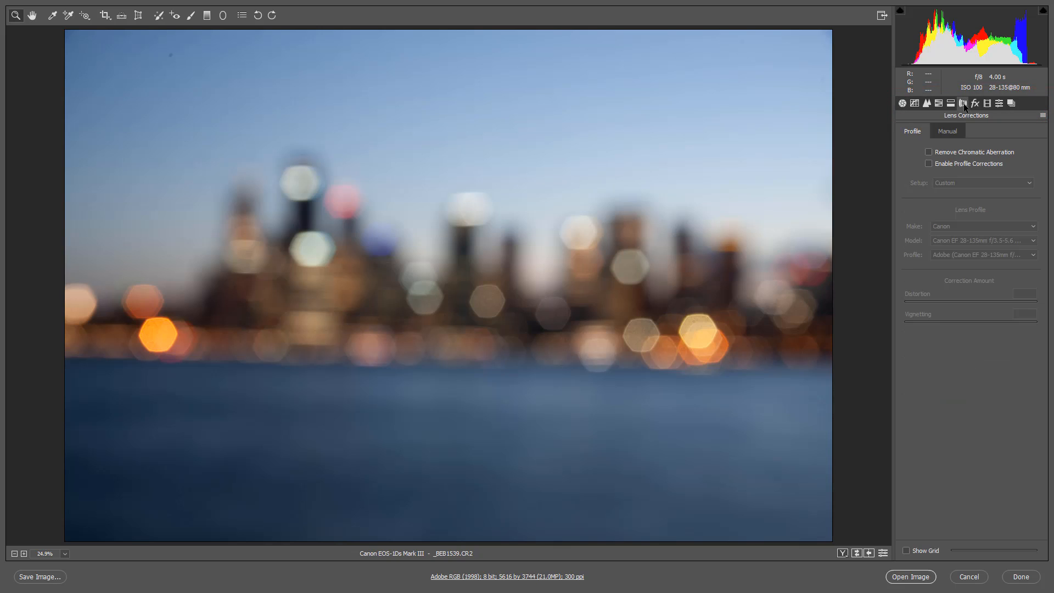
click(929, 152)
click(928, 164)
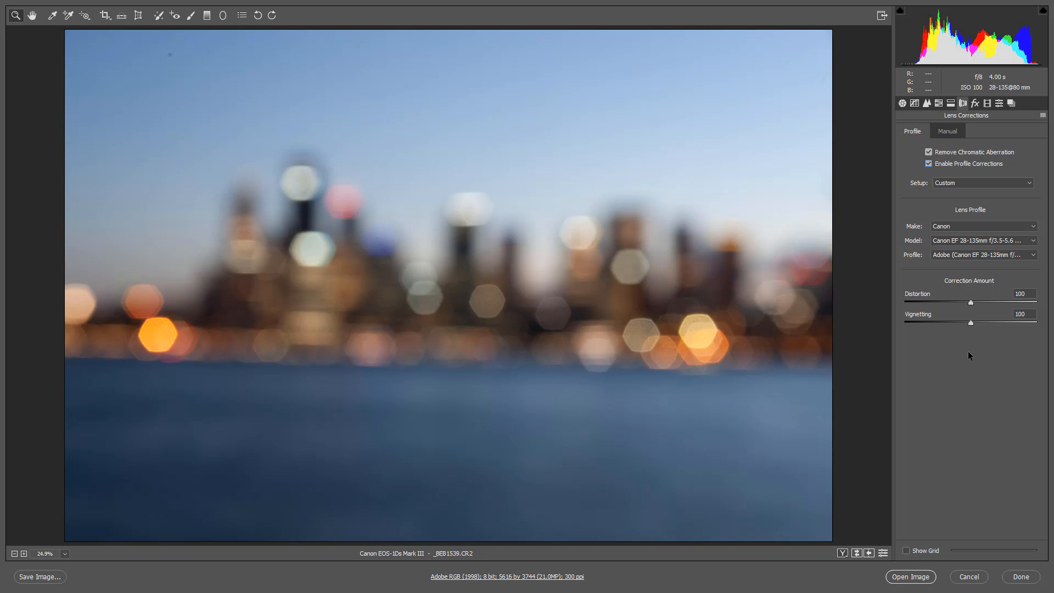
click(903, 104)
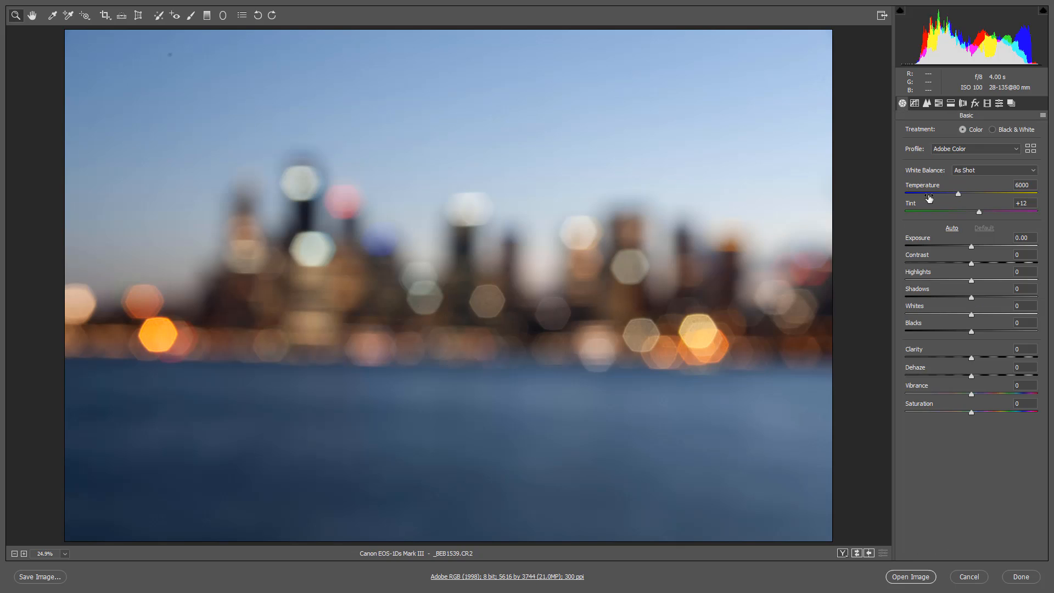
Crop the photo to a 9 to 16 ratio straightened along the waterline, shift the crop area slightly upward and apply it.
key(c)
click(106, 17)
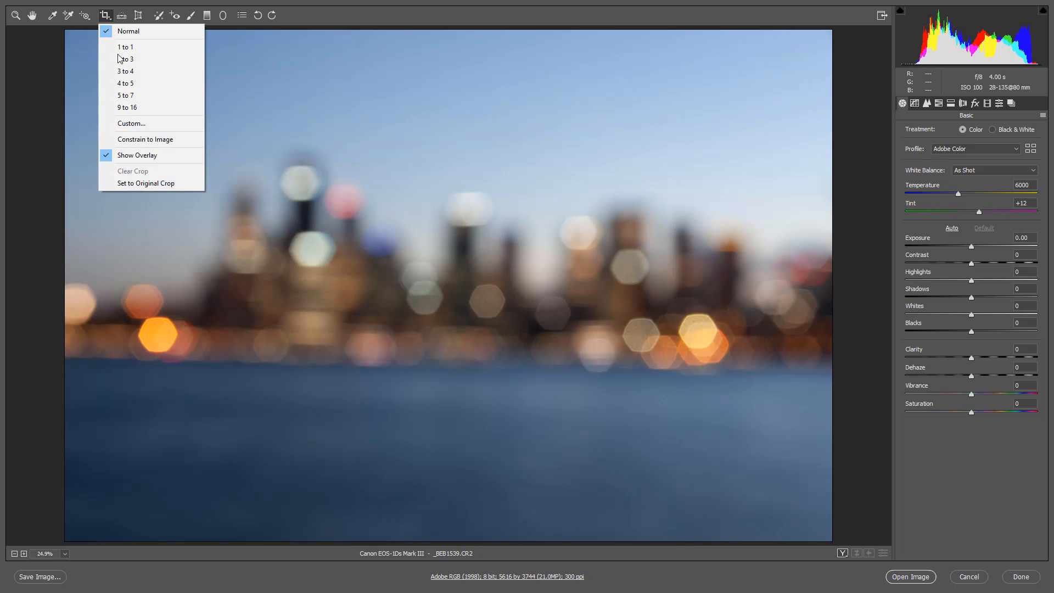
click(122, 109)
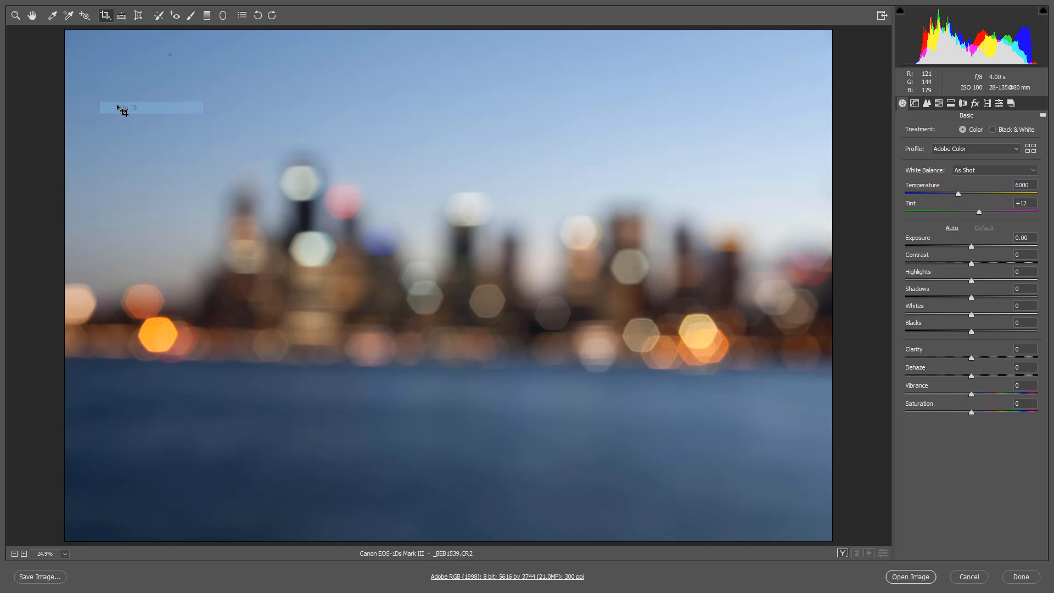
click(122, 18)
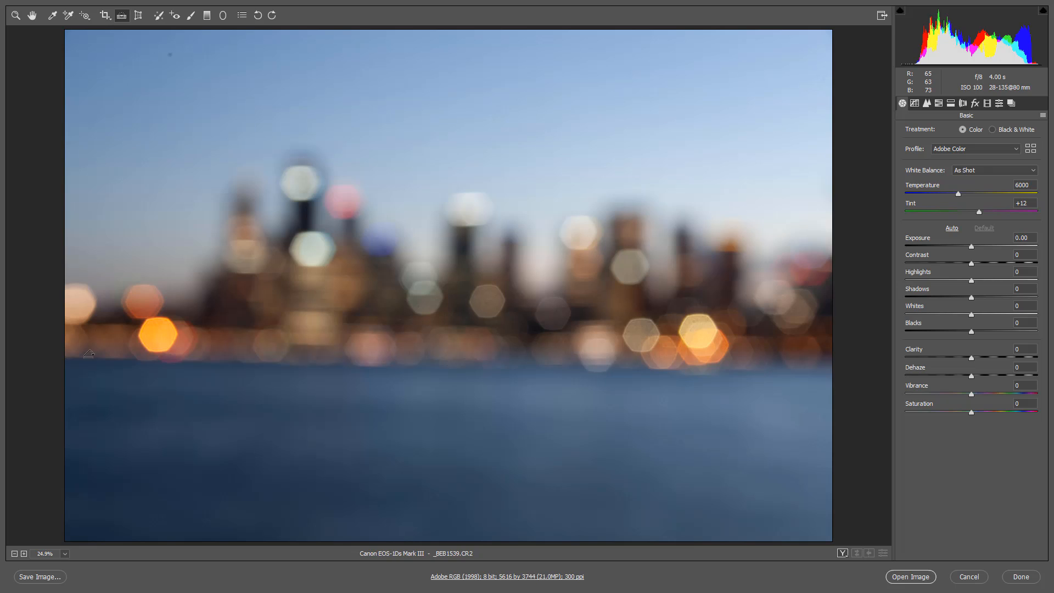
drag(86, 357, 808, 365)
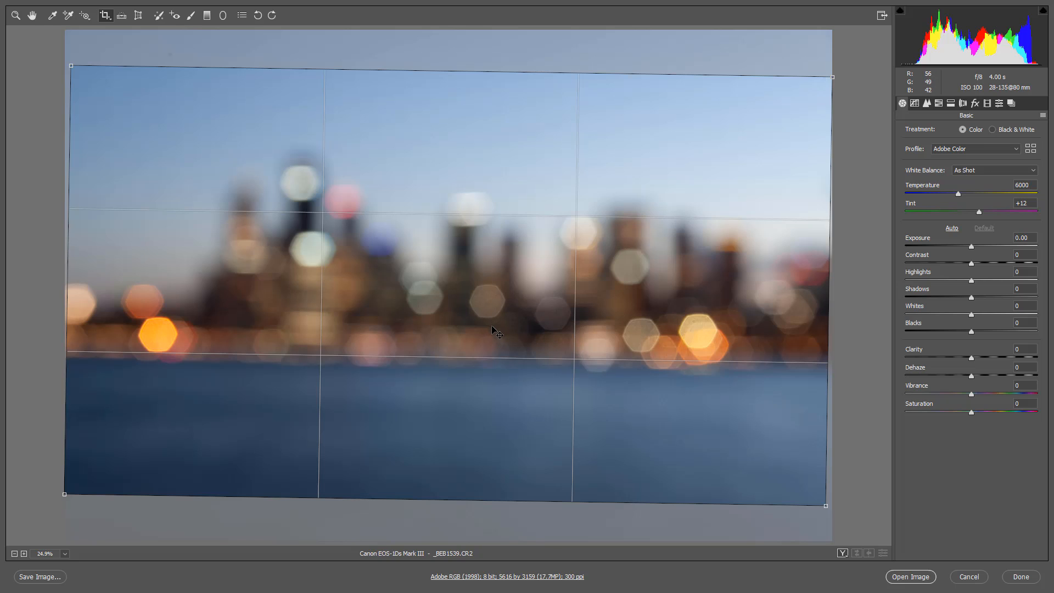
mouse_move(492, 329)
mouse_down()
mouse_move(490, 346)
mouse_move(494, 316)
mouse_move(488, 335)
mouse_up()
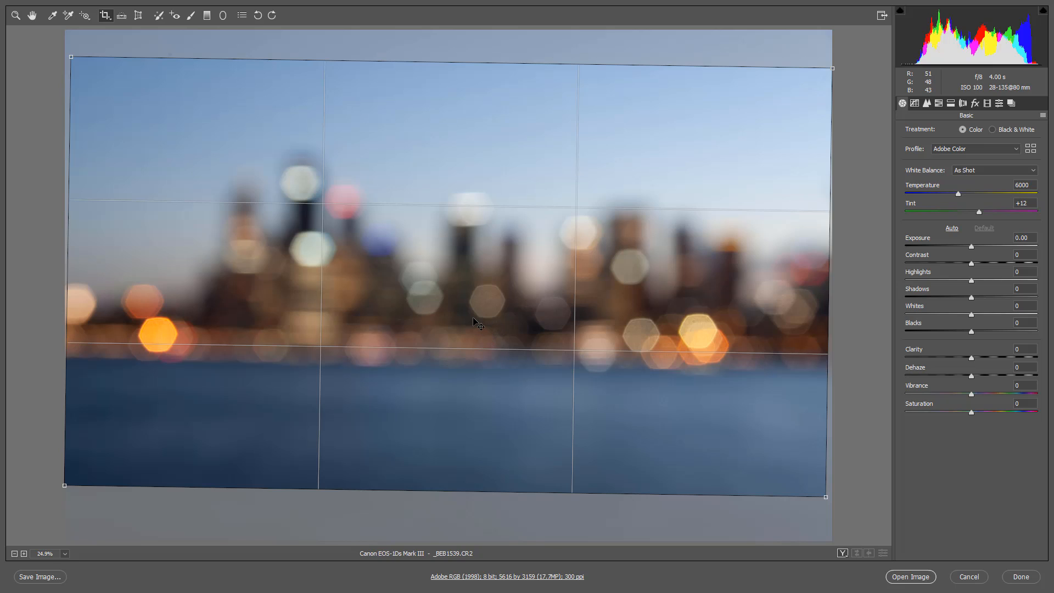
key(Return)
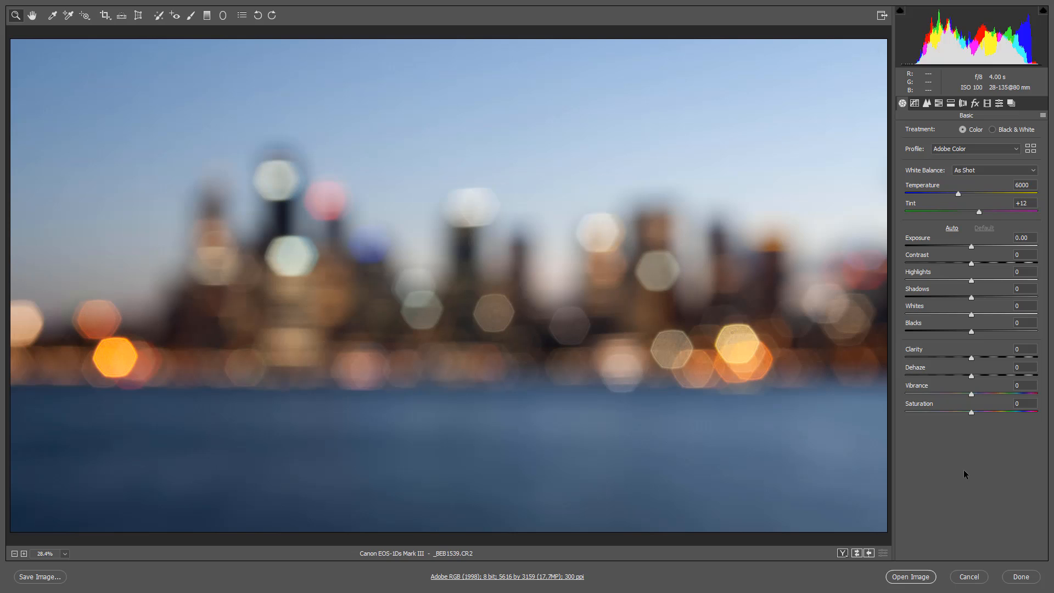
Set Exposure to -0.30, Whites to +43 and Blacks to -28.
click(970, 247)
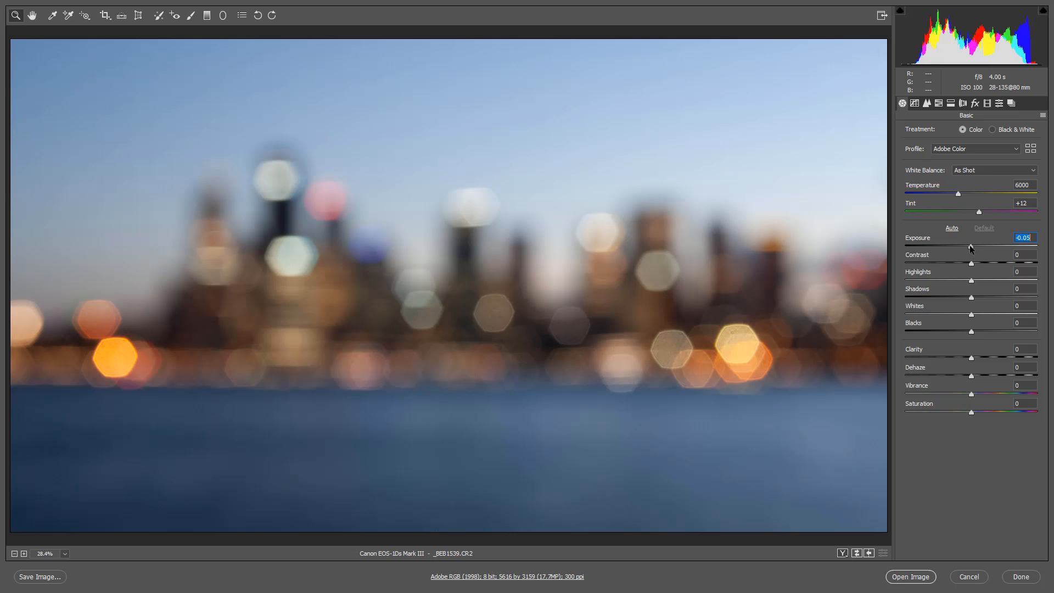
drag(971, 247, 968, 251)
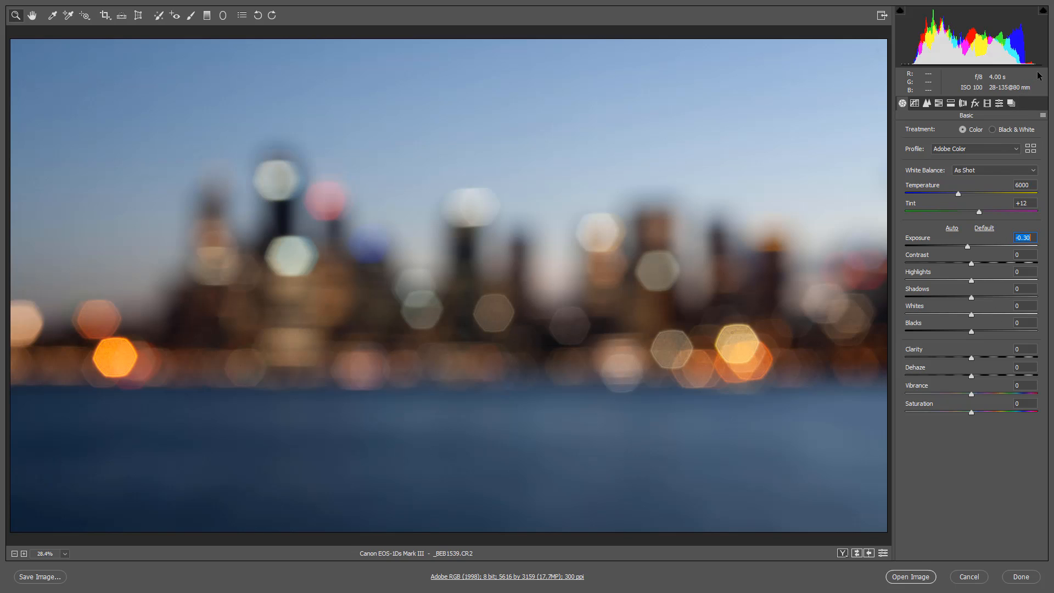
click(989, 315)
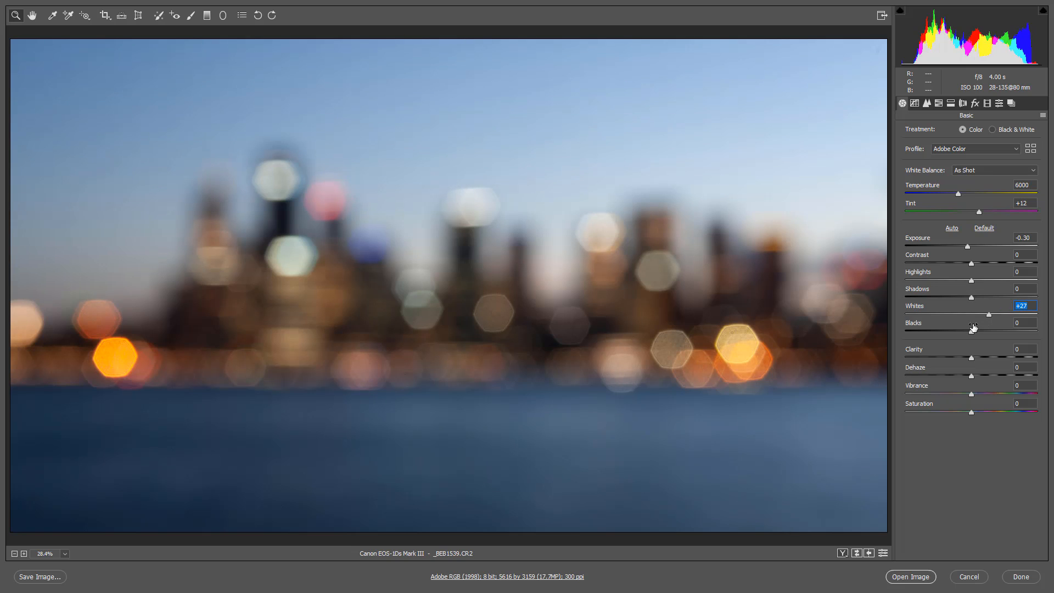
click(952, 332)
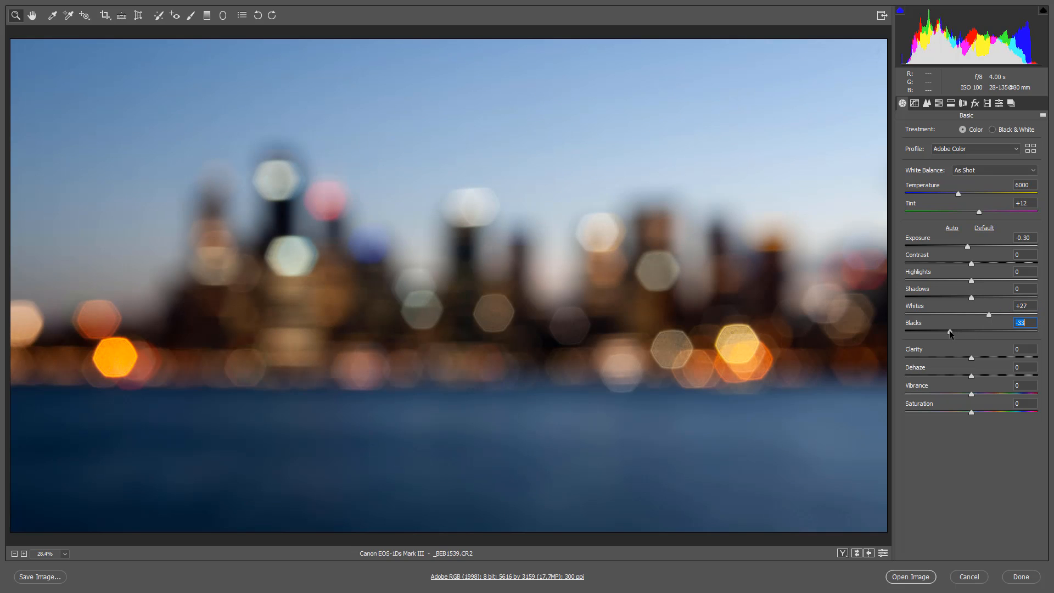
drag(953, 335, 1000, 321)
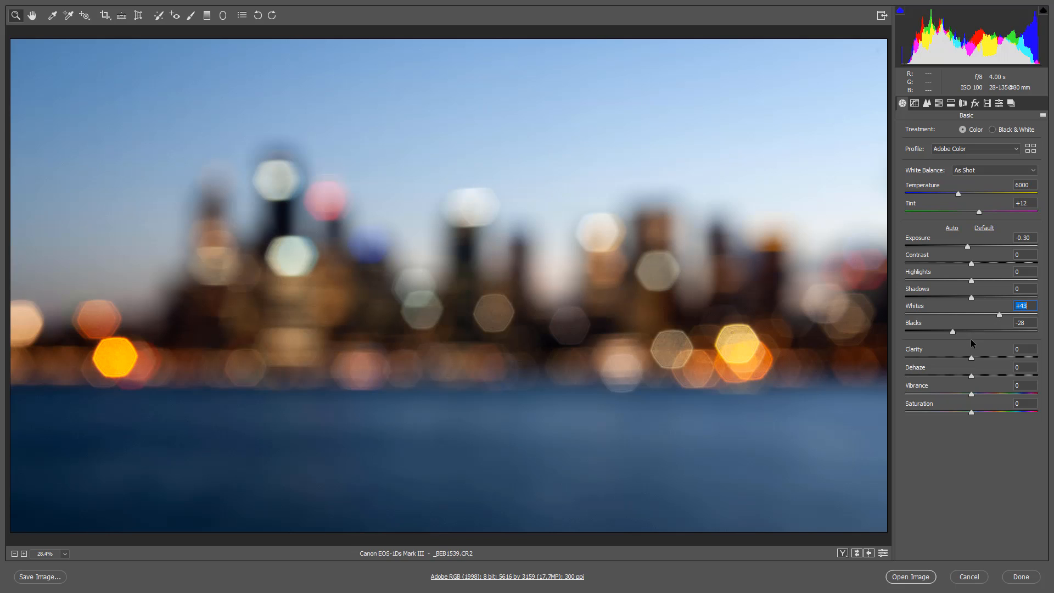
Raise Vibrance to +48 and warm the white balance to a Temperature of 7600.
click(999, 394)
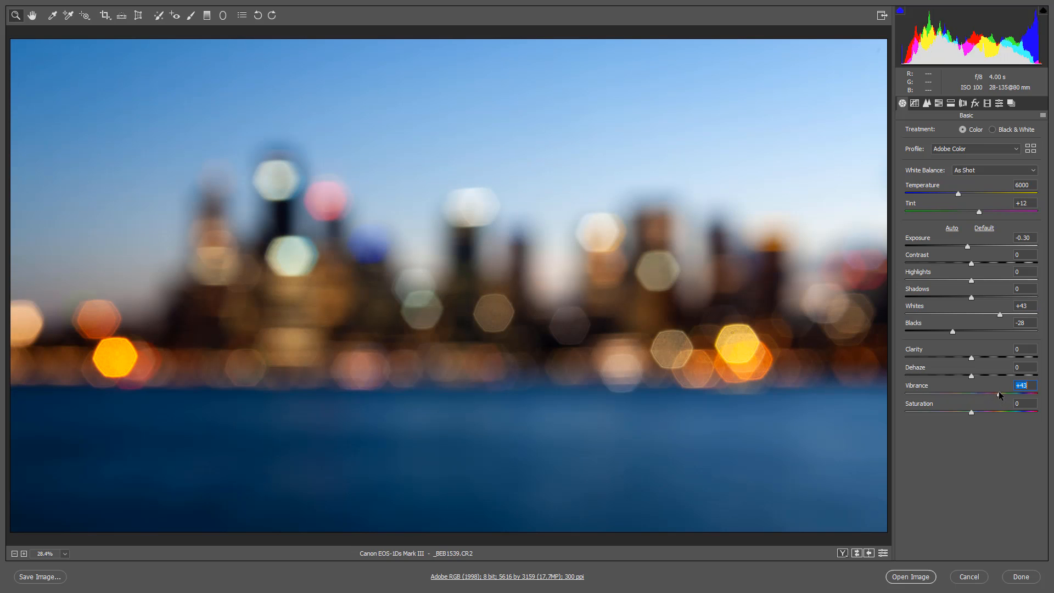
drag(999, 394, 1002, 395)
click(959, 204)
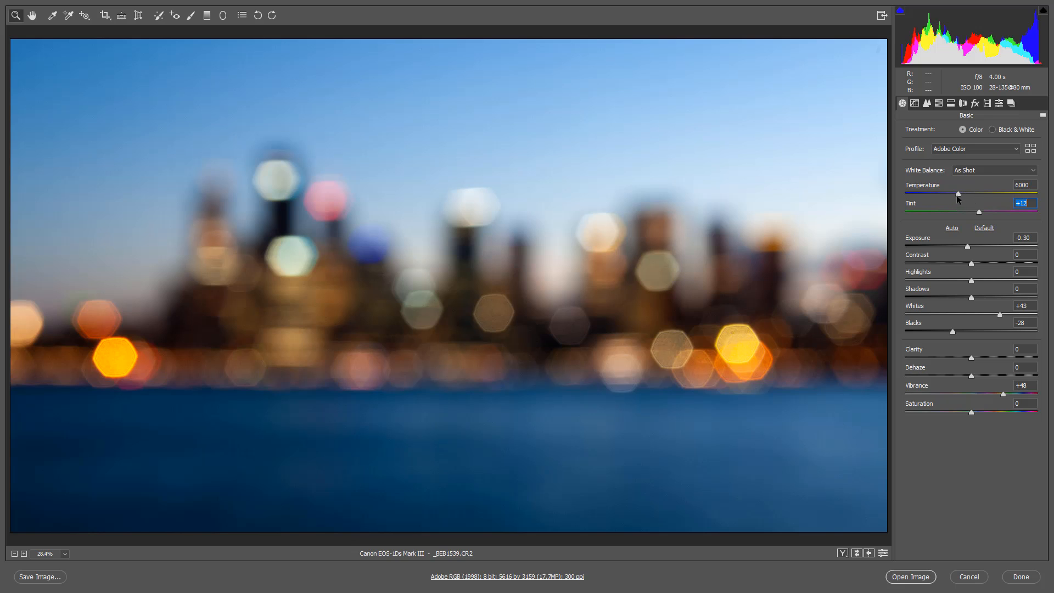
drag(958, 193, 971, 194)
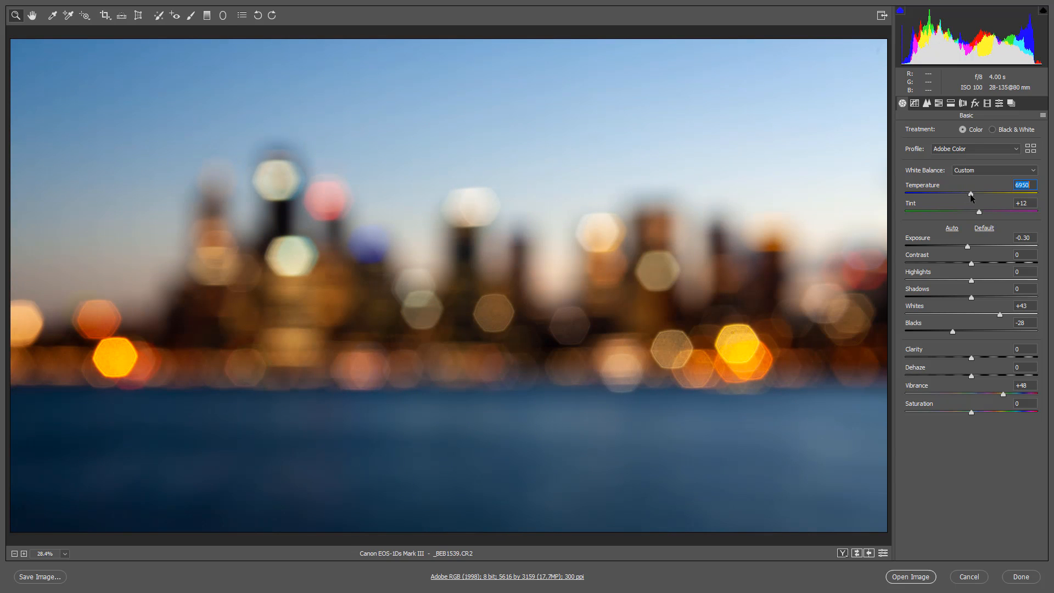
key(shift+Down)
key(shift+Down)
drag(958, 200, 978, 201)
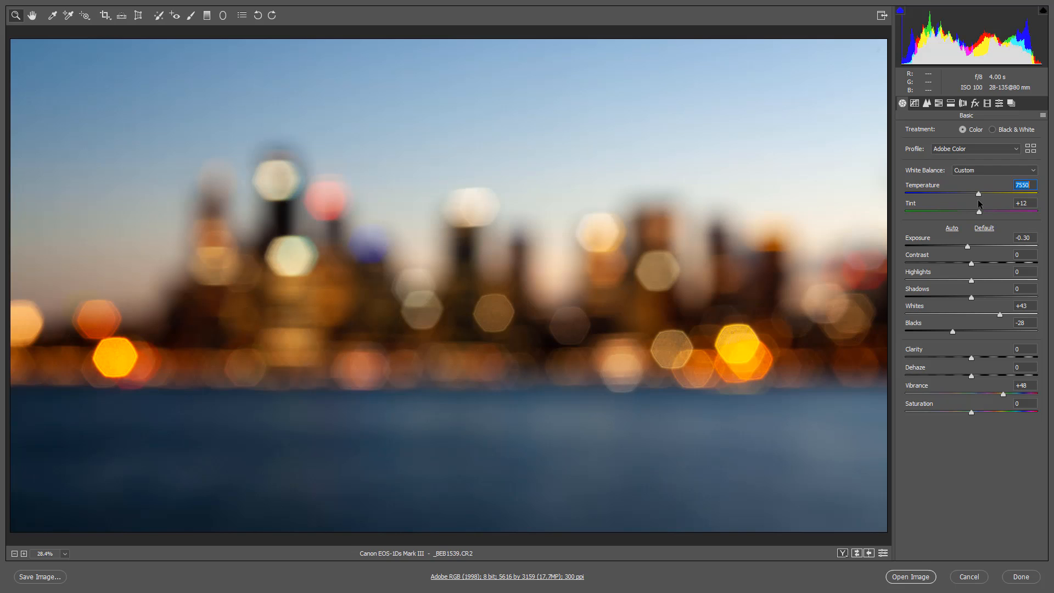
key(Up)
click(967, 442)
Try a targeted Saturation adjustment on the water and reset the Blues and Aquas saturation to their defaults.
click(939, 104)
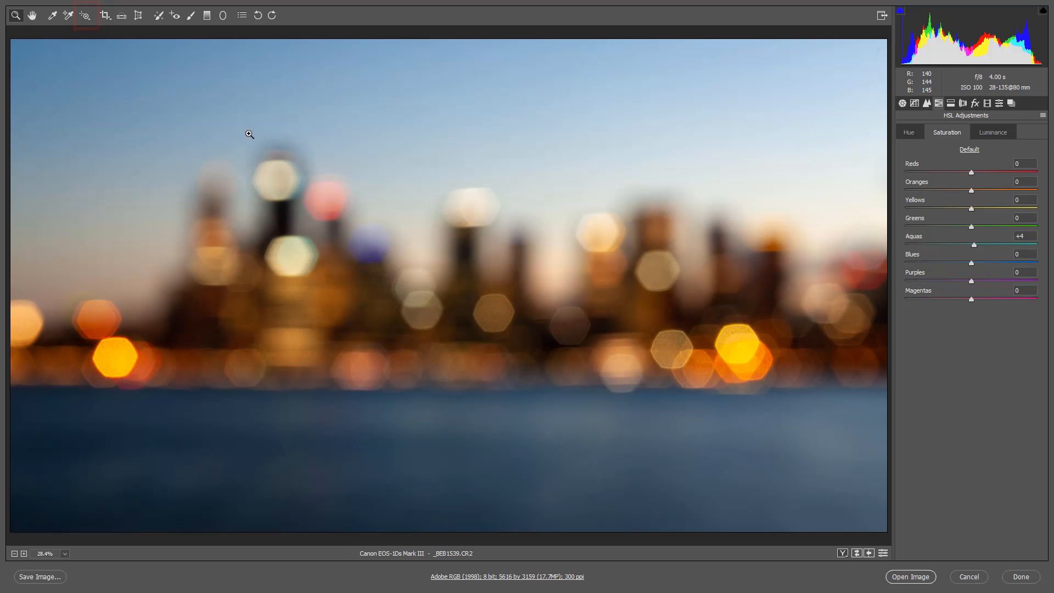
click(88, 20)
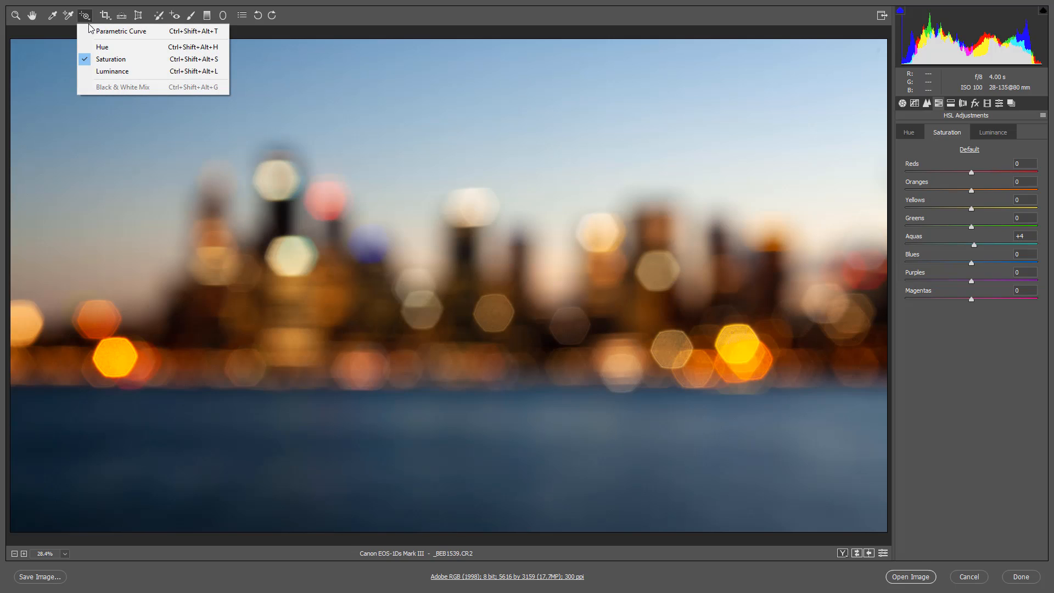
click(104, 65)
mouse_move(563, 482)
mouse_down()
mouse_move(559, 466)
mouse_move(578, 470)
mouse_move(519, 475)
mouse_move(559, 473)
mouse_up()
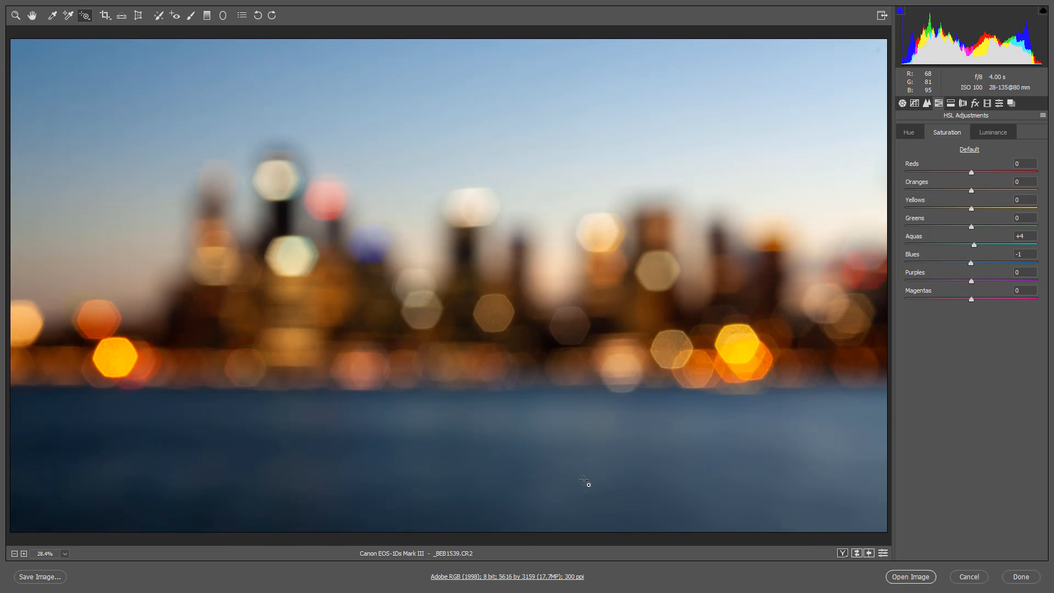
double_click(973, 261)
double_click(974, 245)
click(901, 102)
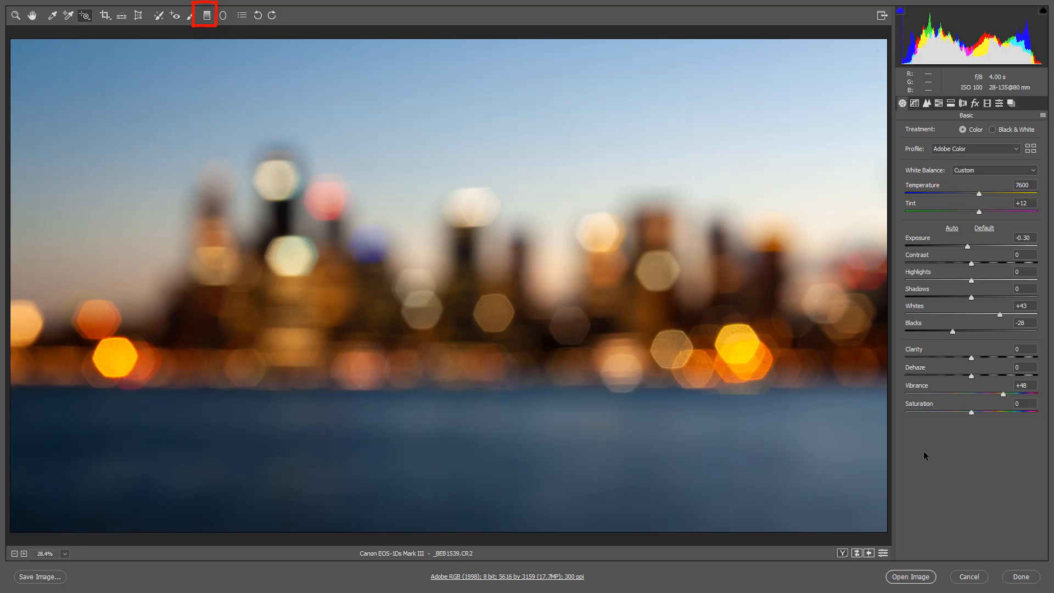
Add a graduated filter from the photo's right edge inward past its centre, with local settings reset, overlay hidden and Exposure at -0.90.
click(208, 18)
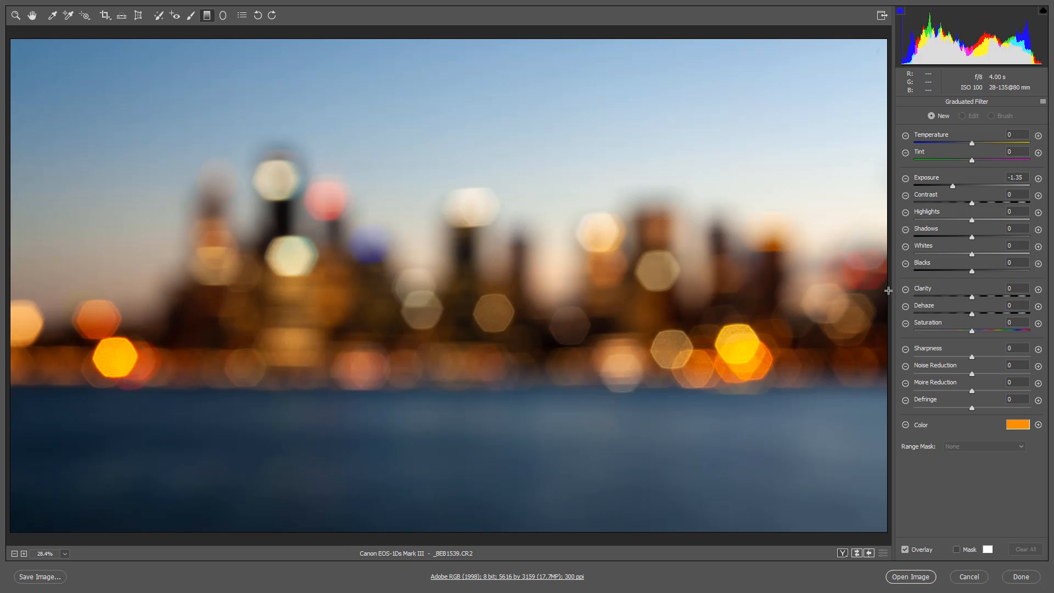
drag(888, 290, 366, 294)
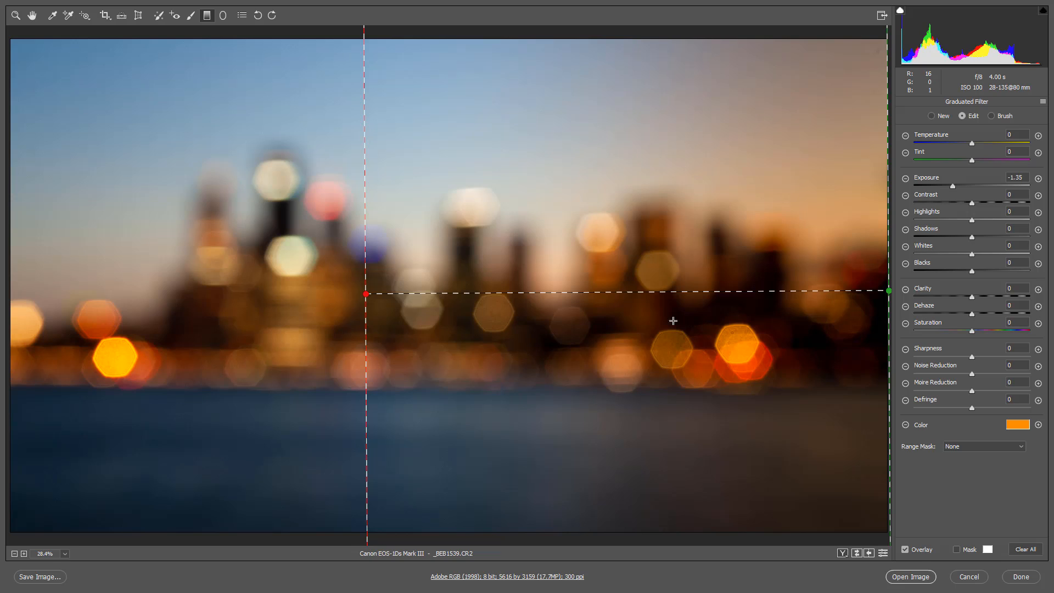
right_click(634, 322)
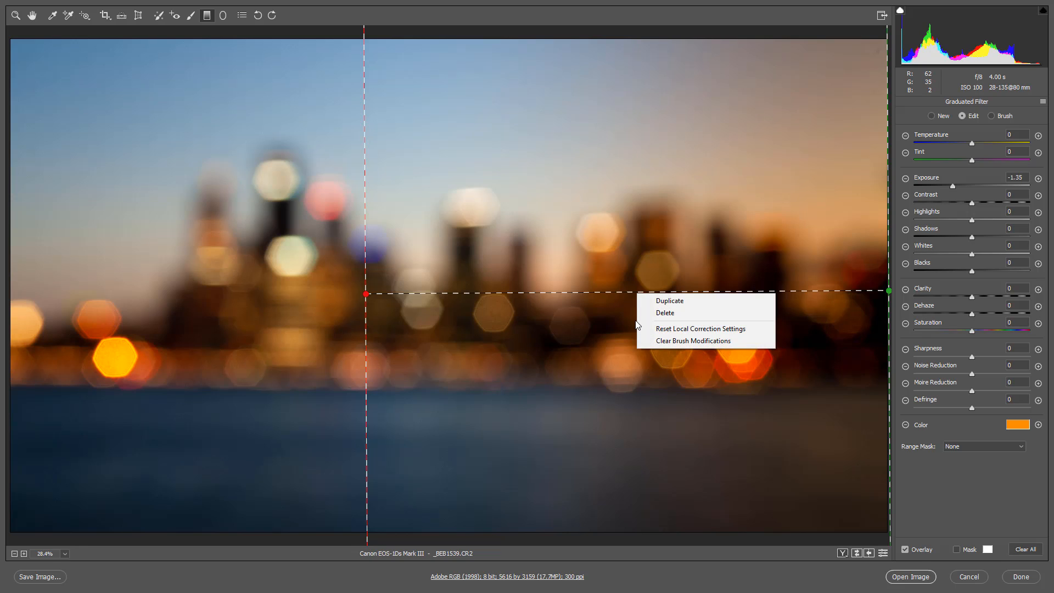
click(669, 331)
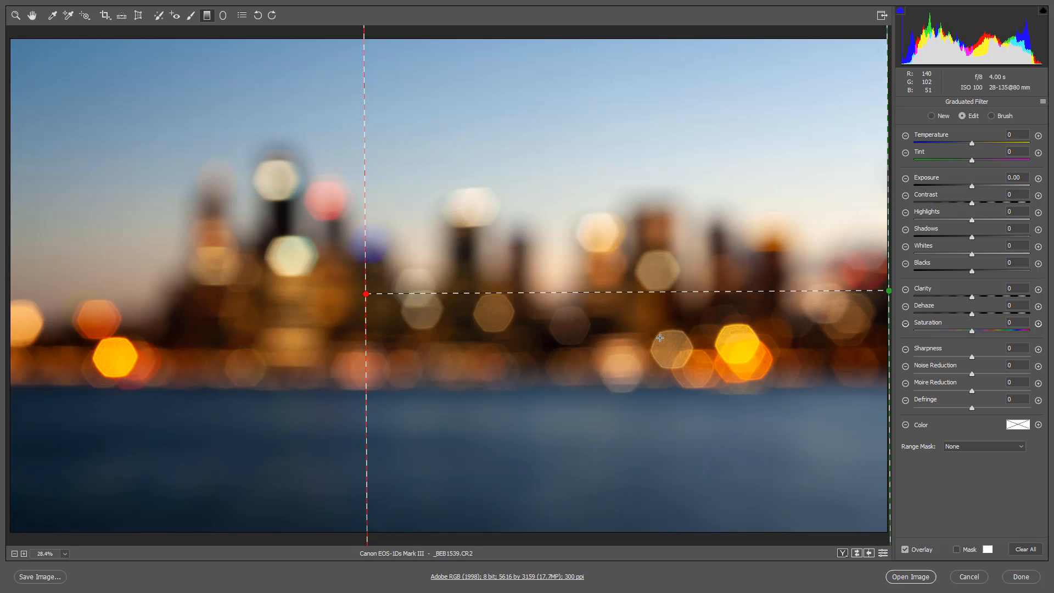
key(v)
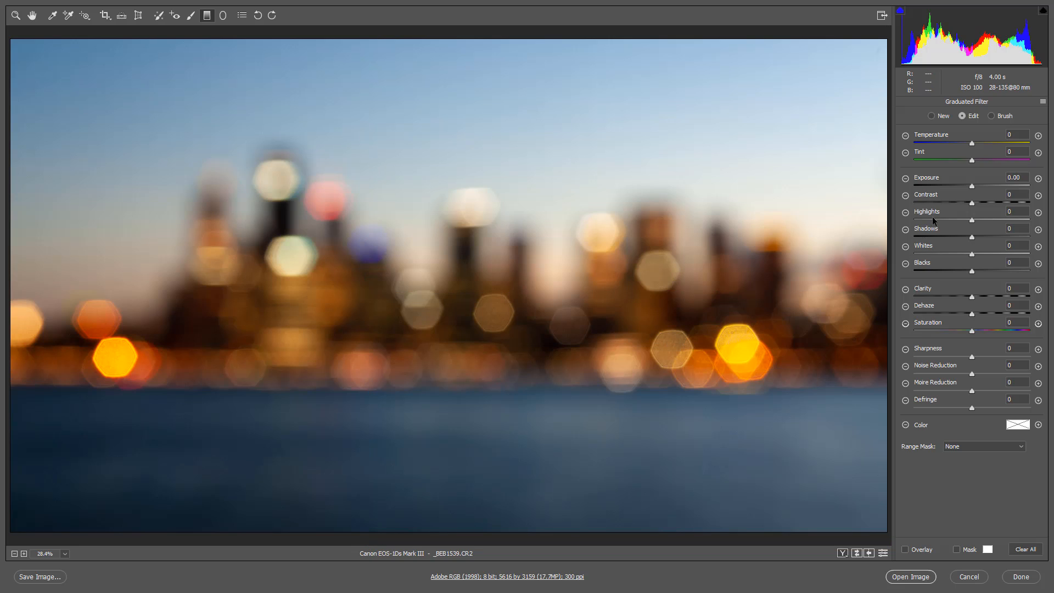
drag(972, 185, 960, 187)
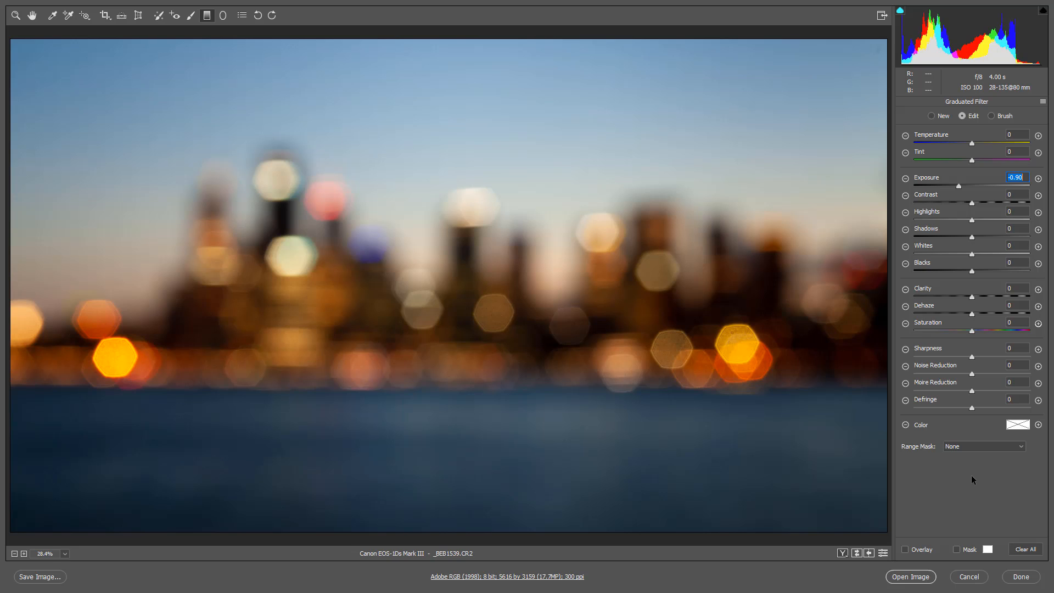
Turn on Visualize Spots for Spot Removal and slightly lower the visualization threshold.
click(159, 16)
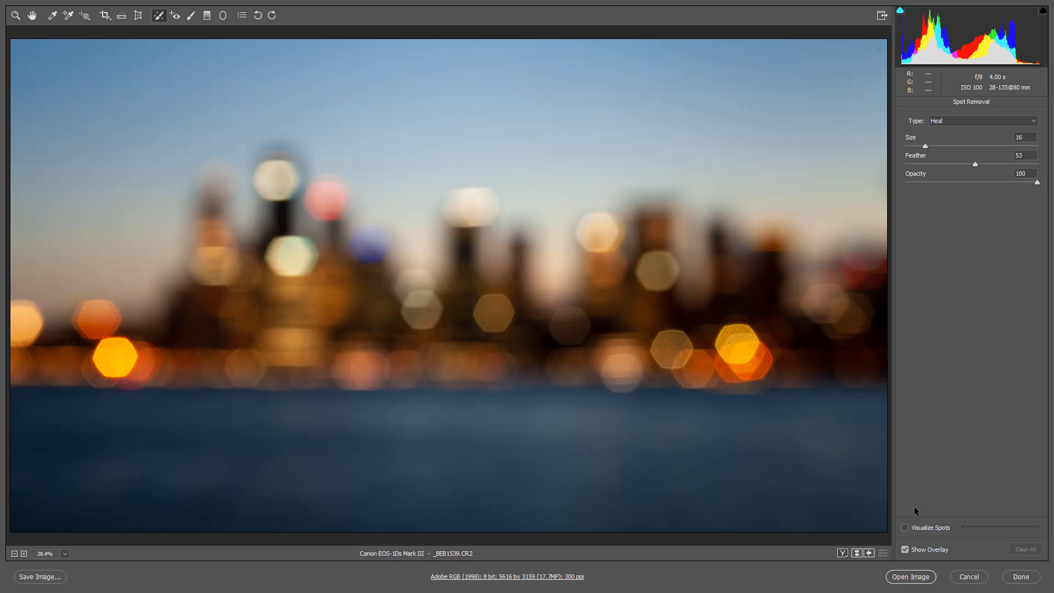
click(905, 528)
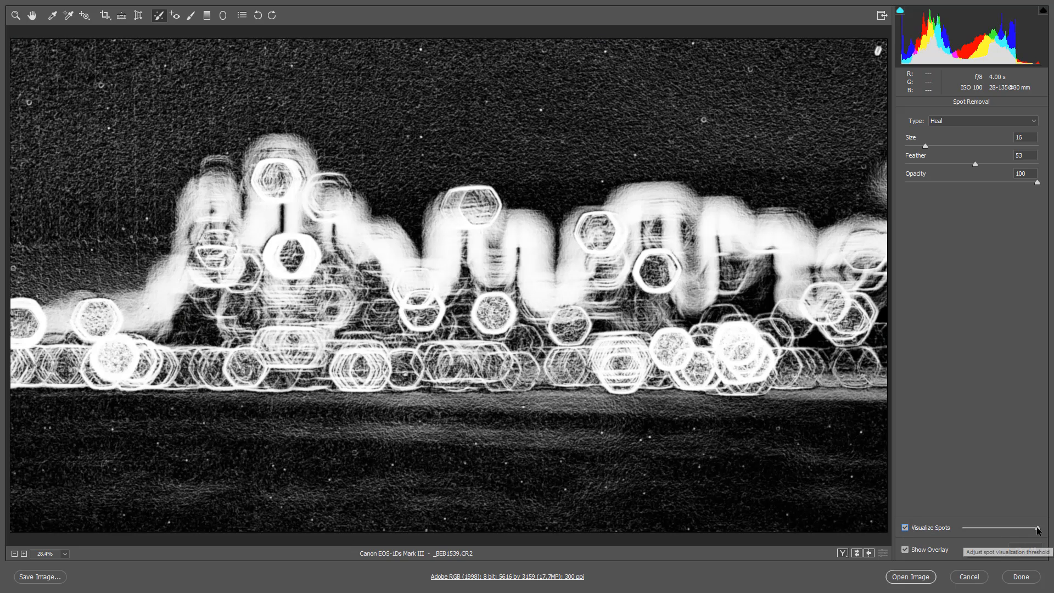
mouse_move(1038, 528)
mouse_down()
mouse_move(1011, 528)
mouse_move(1032, 529)
mouse_up()
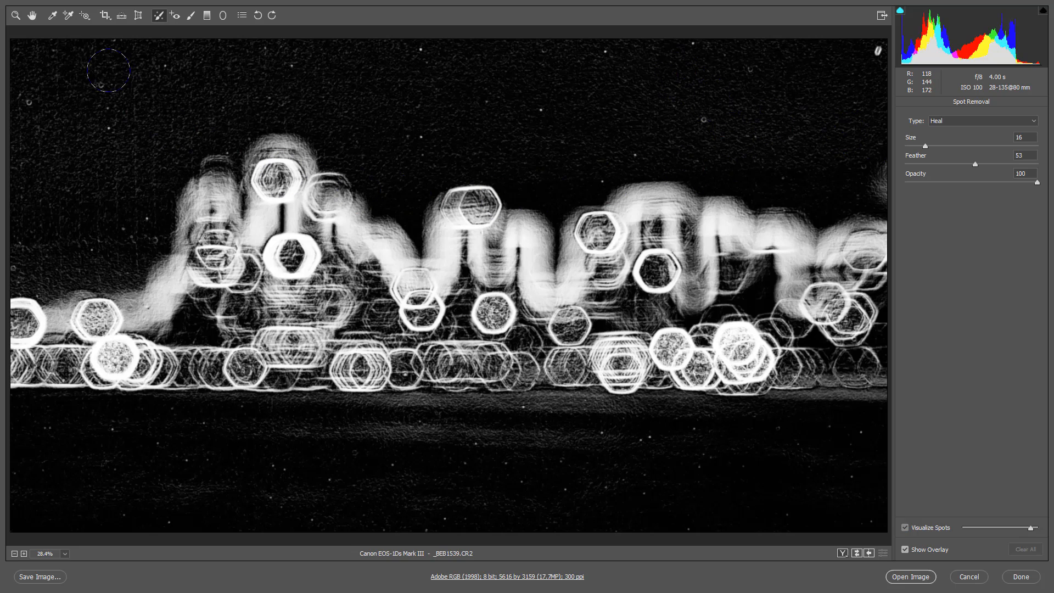
Heal the large dust spot in the sky near the photo's upper-right corner at 100% zoom, using a size of 16 and feather of 53.
click(15, 15)
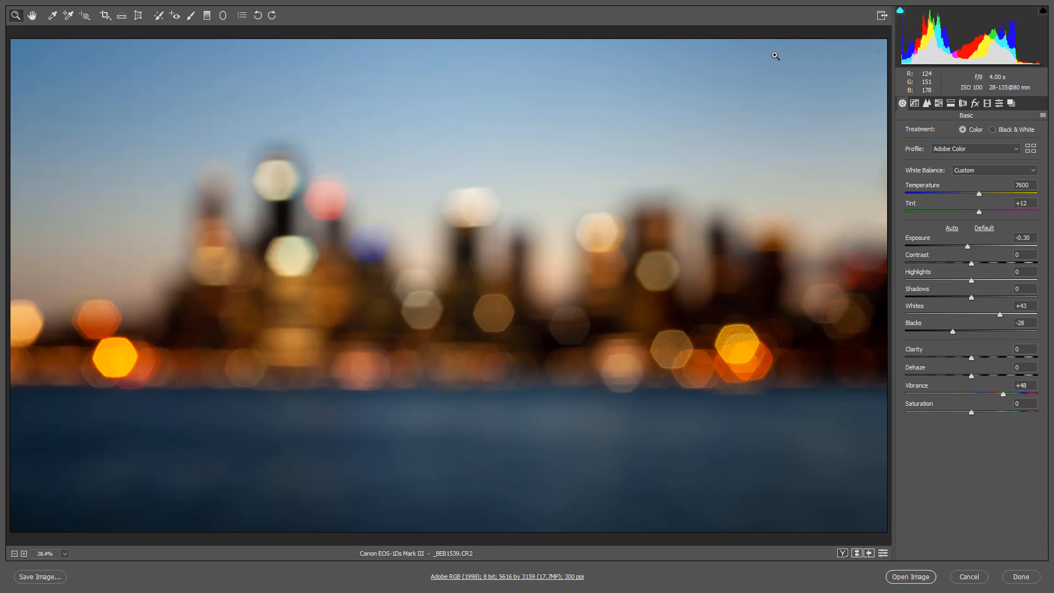
double_click(16, 16)
drag(834, 53, 352, 472)
drag(822, 115, 348, 486)
drag(795, 153, 386, 195)
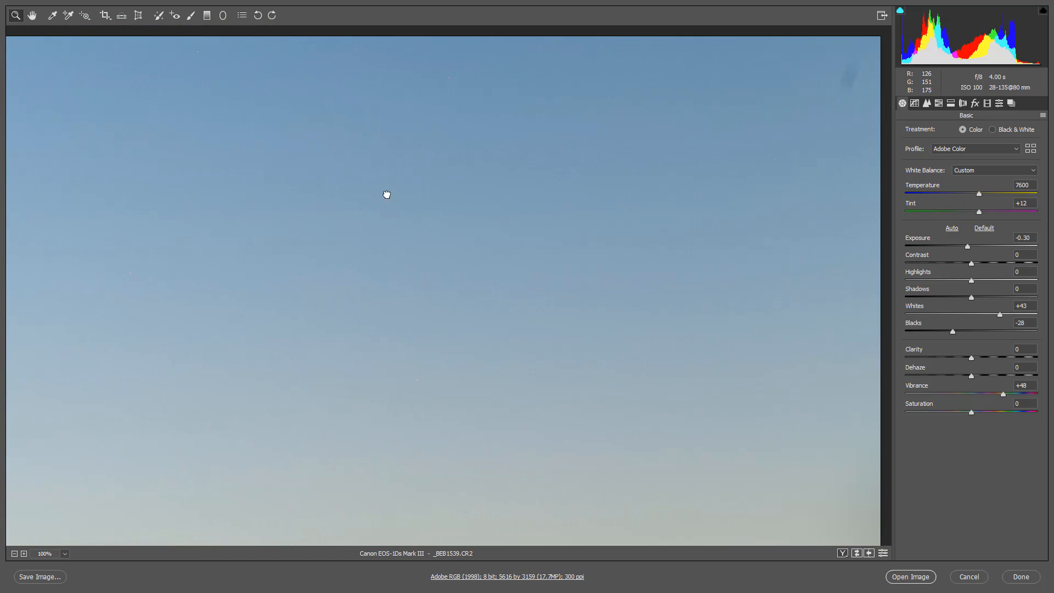
click(158, 15)
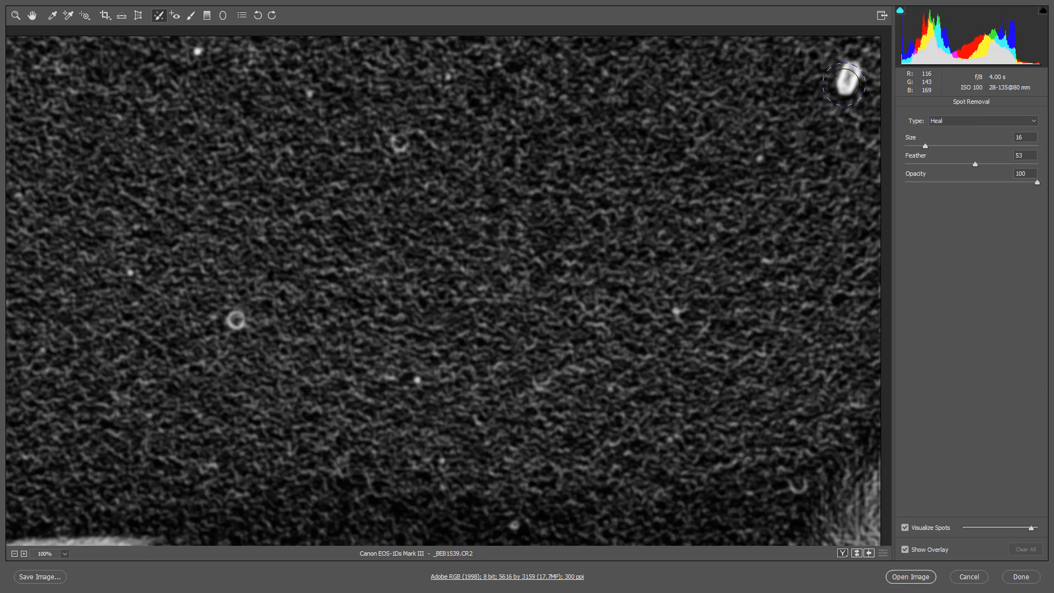
drag(851, 74, 844, 93)
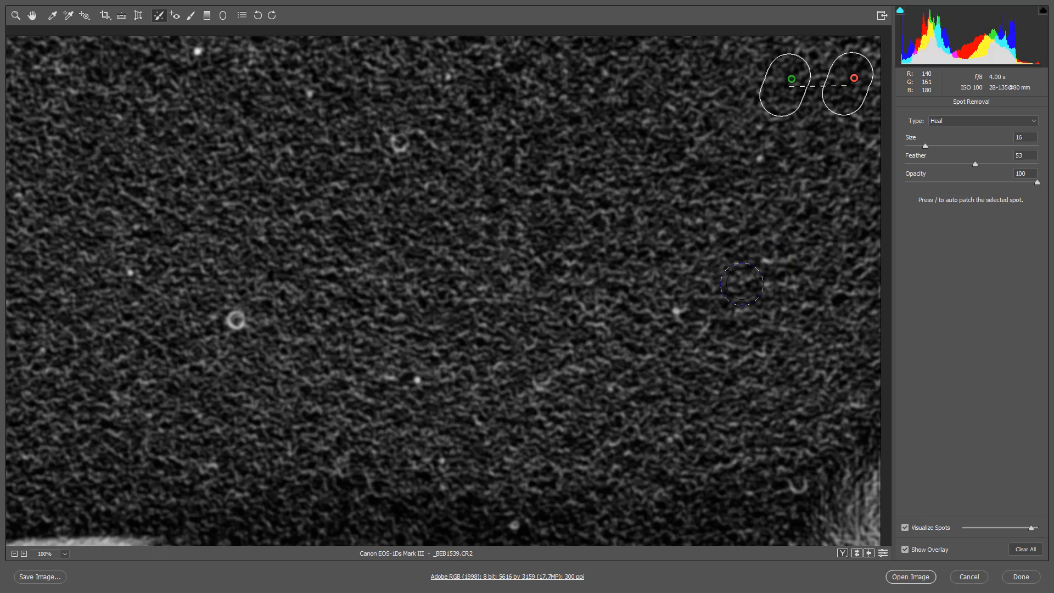
Reduce the Spot Removal size to 9 and heal the small dust spots in the lower part of the photo's upper-right sky.
key(bracketleft)
key(bracketleft)
key(bracketleft)
key(bracketleft)
key(bracketleft)
key(bracketleft)
key(bracketleft)
click(677, 310)
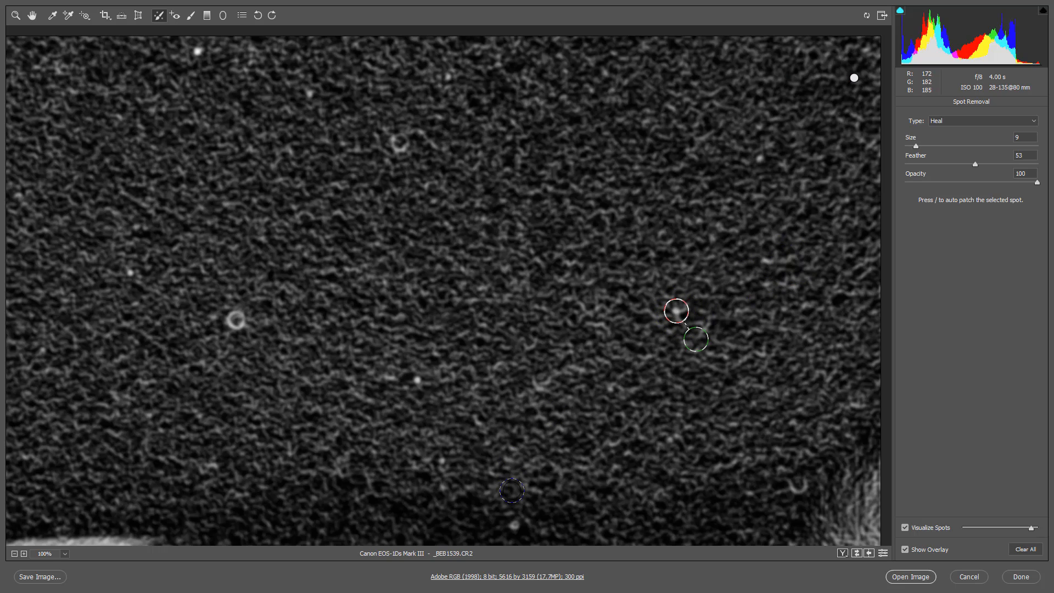
click(514, 524)
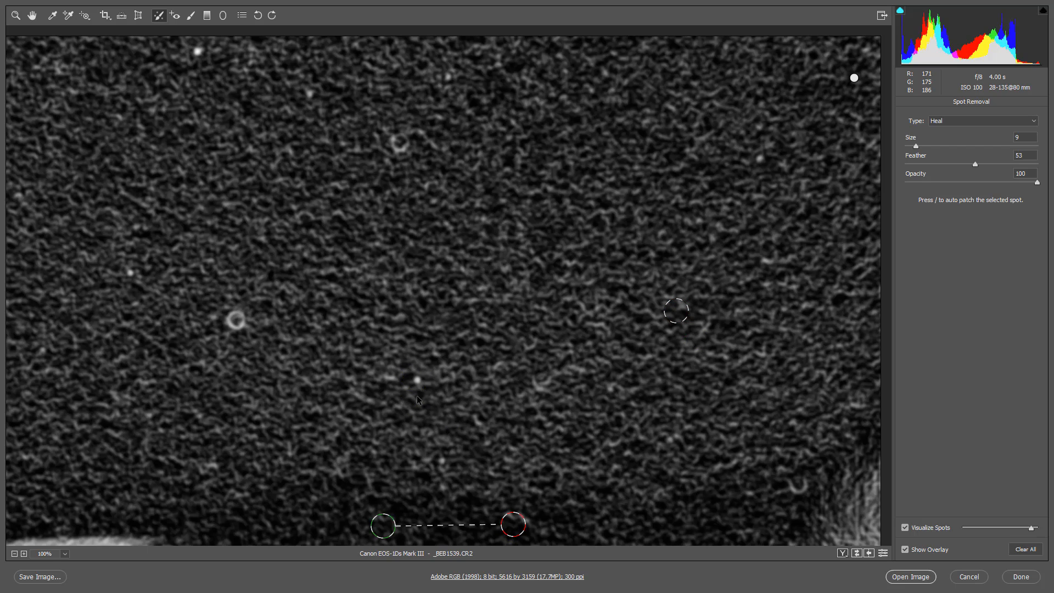
click(418, 379)
click(441, 460)
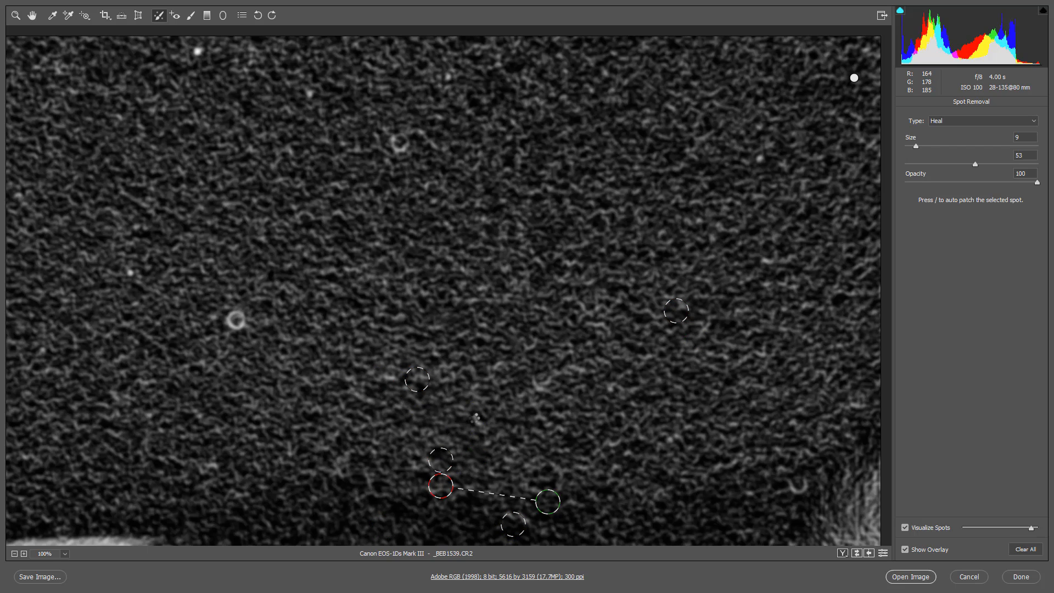
Heal the ring-shaped and bright dust spots across the middle and upper-left part of this sky area, using size 9.
click(474, 419)
click(400, 144)
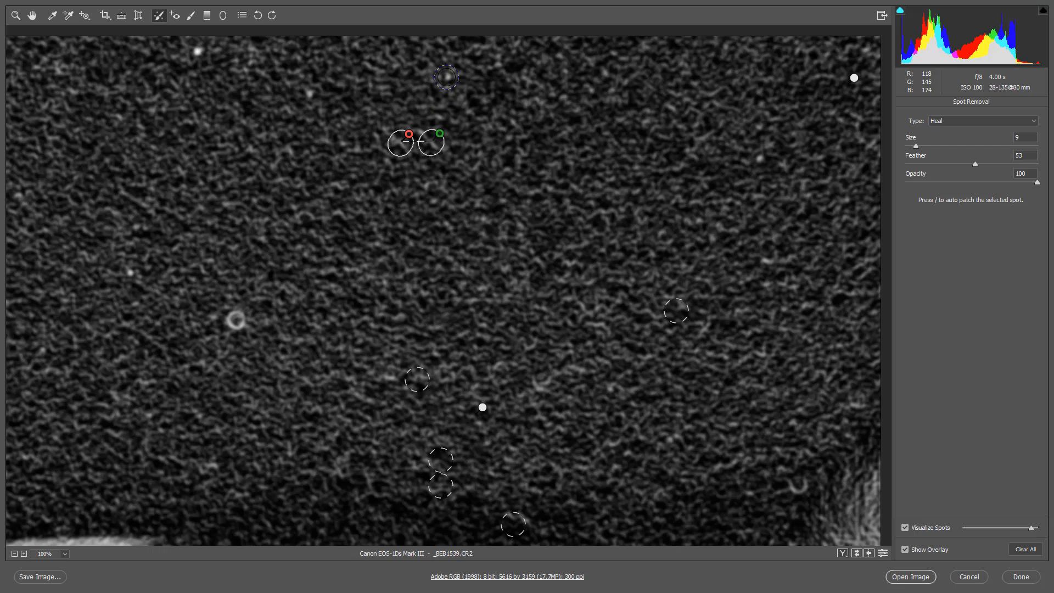
click(447, 77)
click(305, 92)
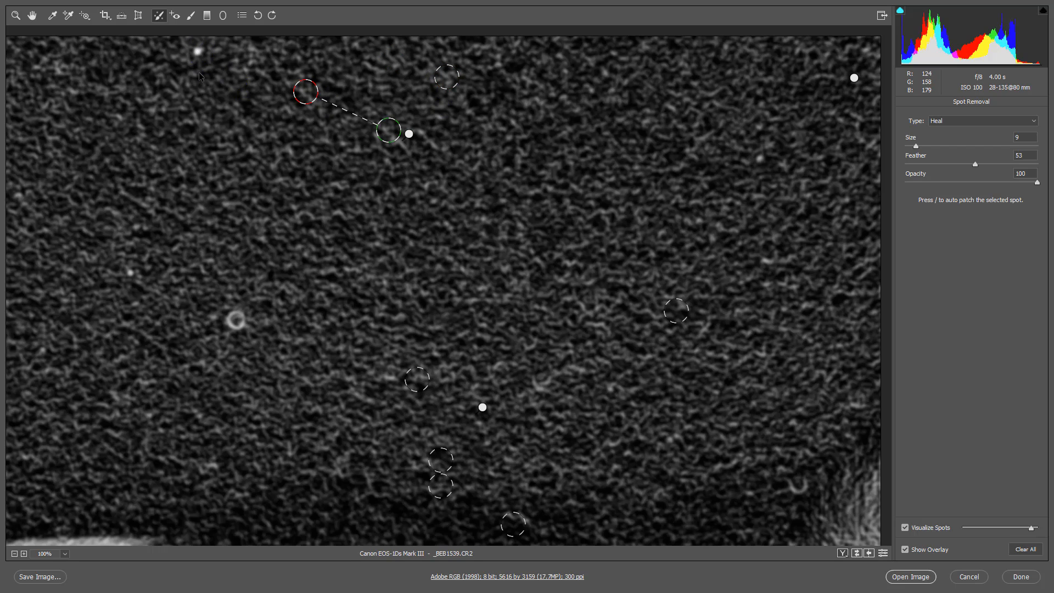
click(201, 54)
click(237, 320)
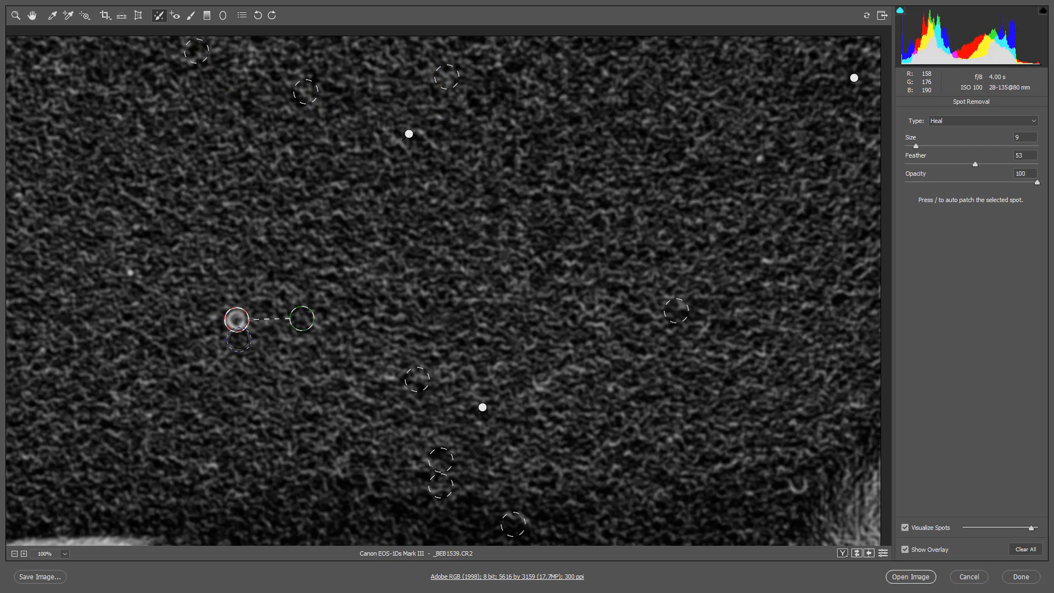
Set the Spot Removal size to 10 and heal the three remaining faint spots on the left side of this sky area.
key(bracketright)
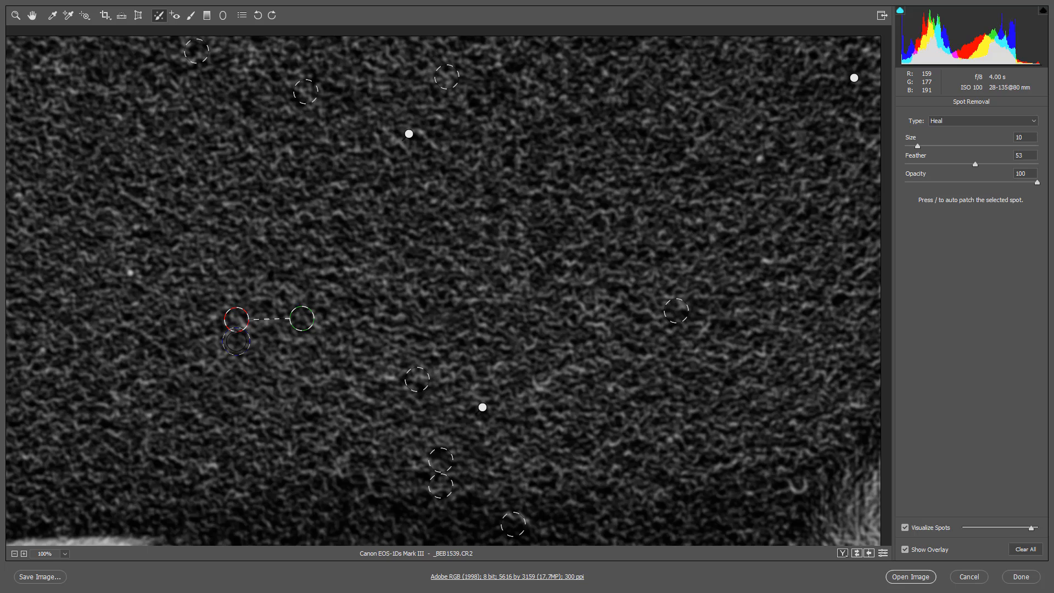
click(212, 468)
click(129, 273)
click(136, 231)
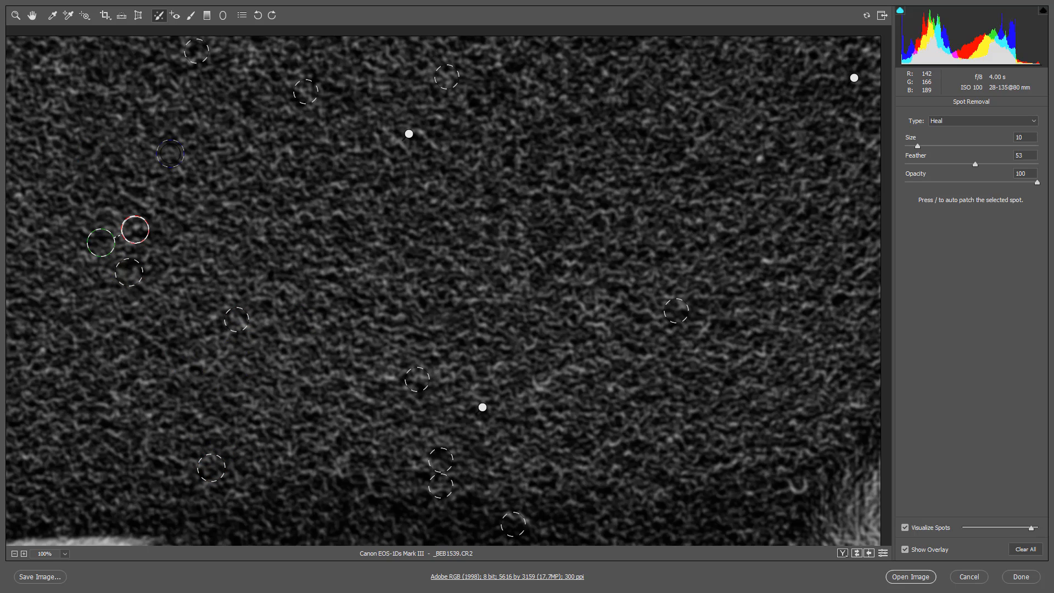
Heal the dust spots in the sky near the photo's right edge, from just above the skyline up toward the top.
click(798, 486)
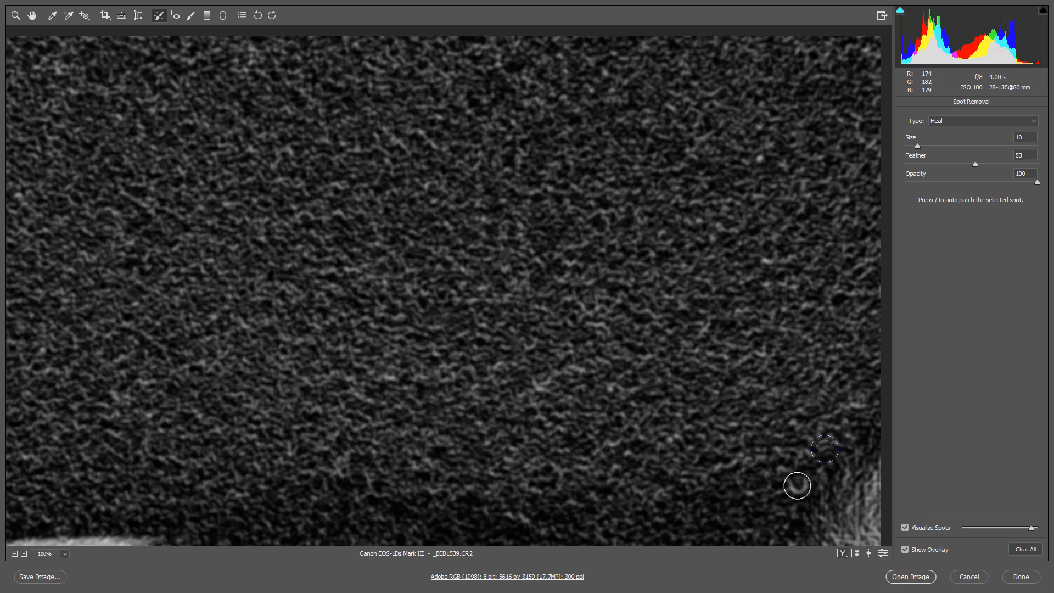
click(855, 404)
click(761, 257)
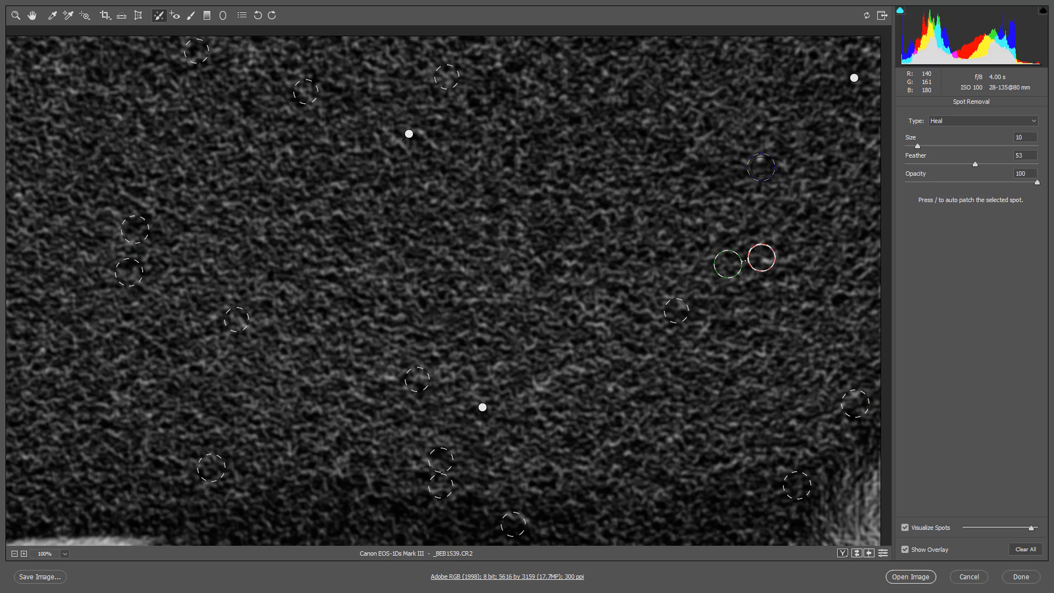
click(756, 151)
click(762, 102)
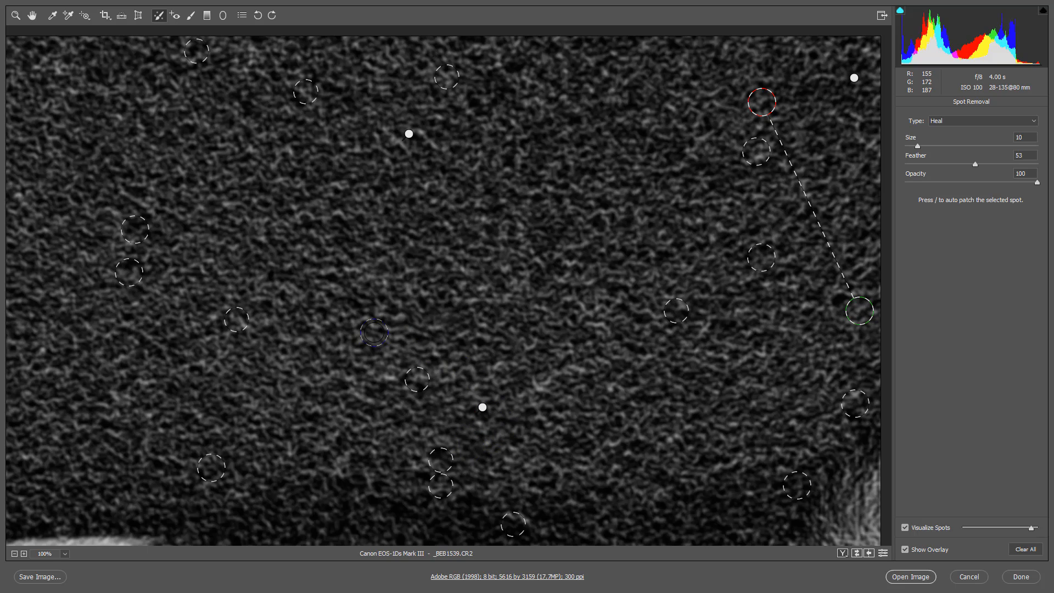
Heal the dust spots in the lower part of the adjoining sky area further left in the photo, using size 10.
drag(308, 344, 940, 354)
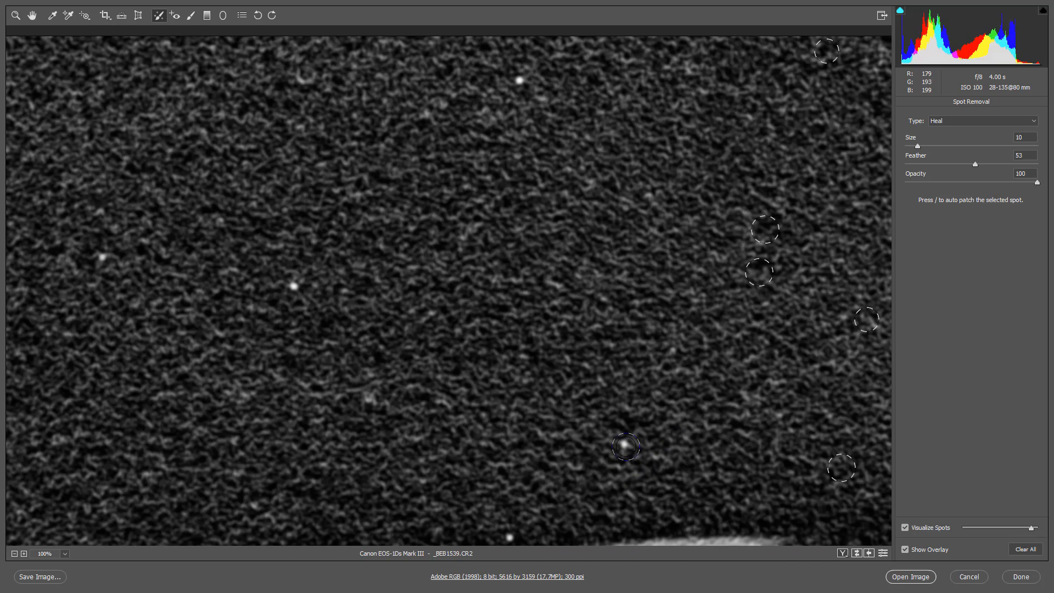
click(624, 445)
click(510, 536)
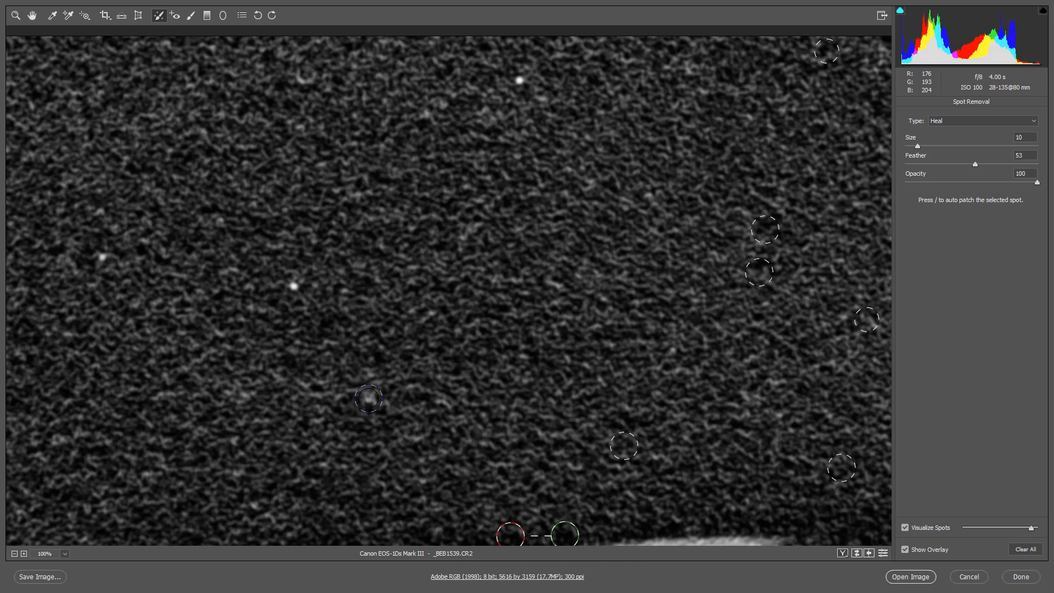
click(368, 398)
click(259, 503)
click(237, 441)
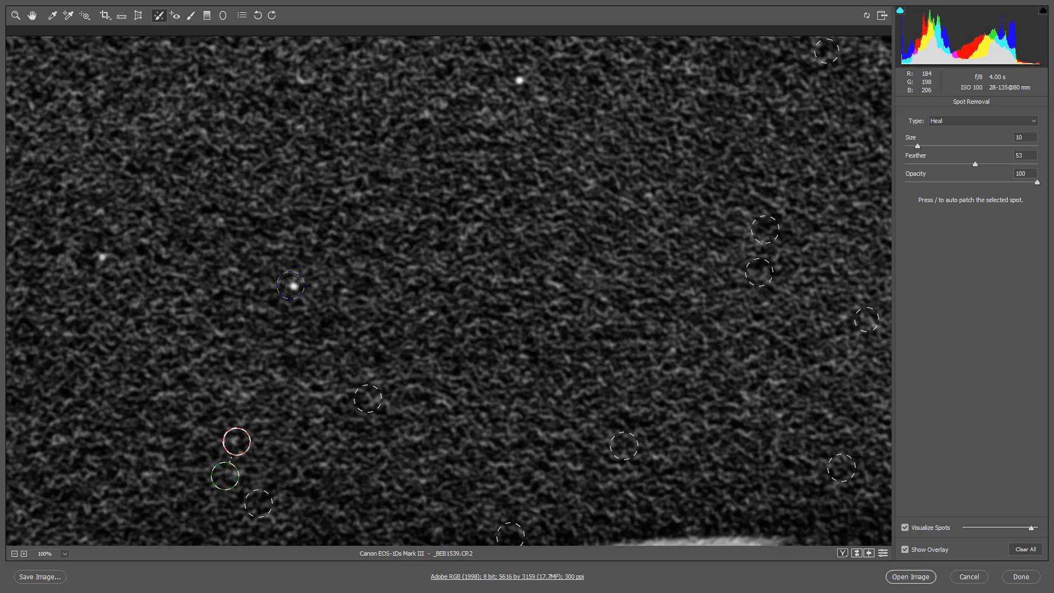
Heal the remaining bright and faint dust spots in the upper part of the same sky area.
click(291, 286)
click(103, 257)
click(98, 215)
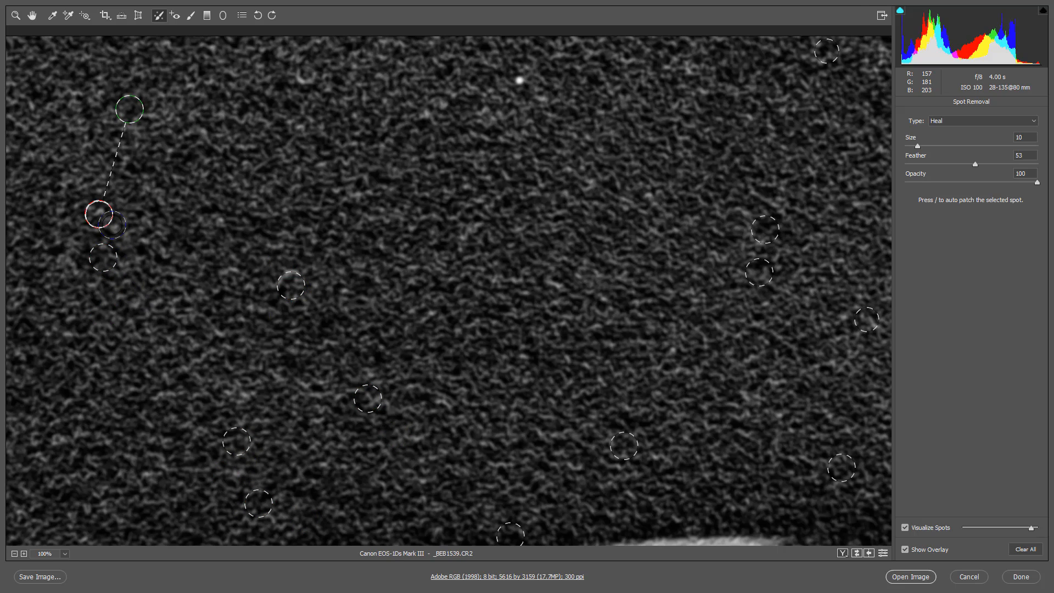
click(112, 224)
click(518, 81)
click(448, 98)
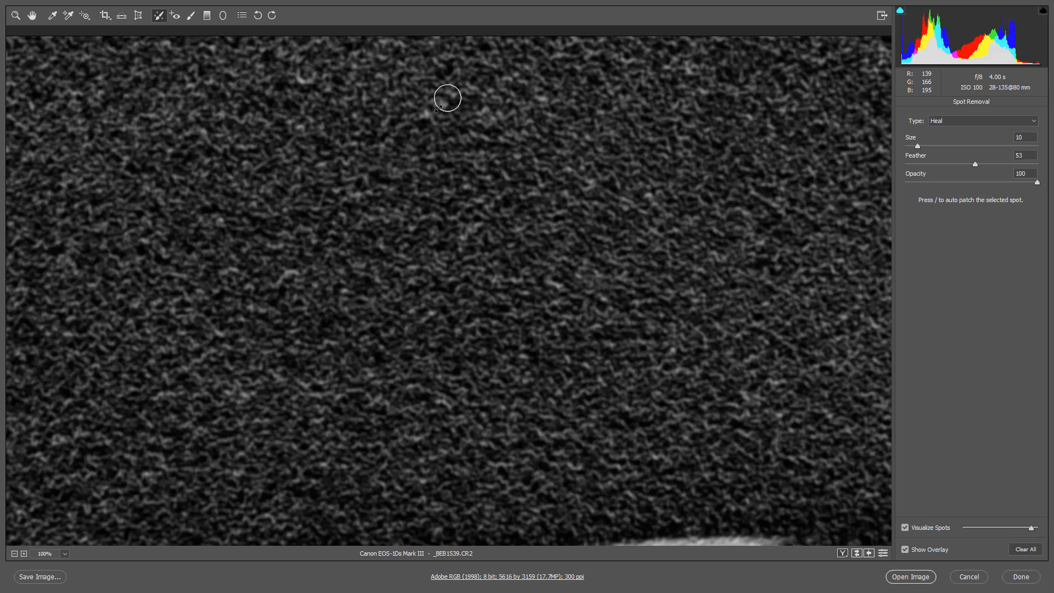
click(424, 113)
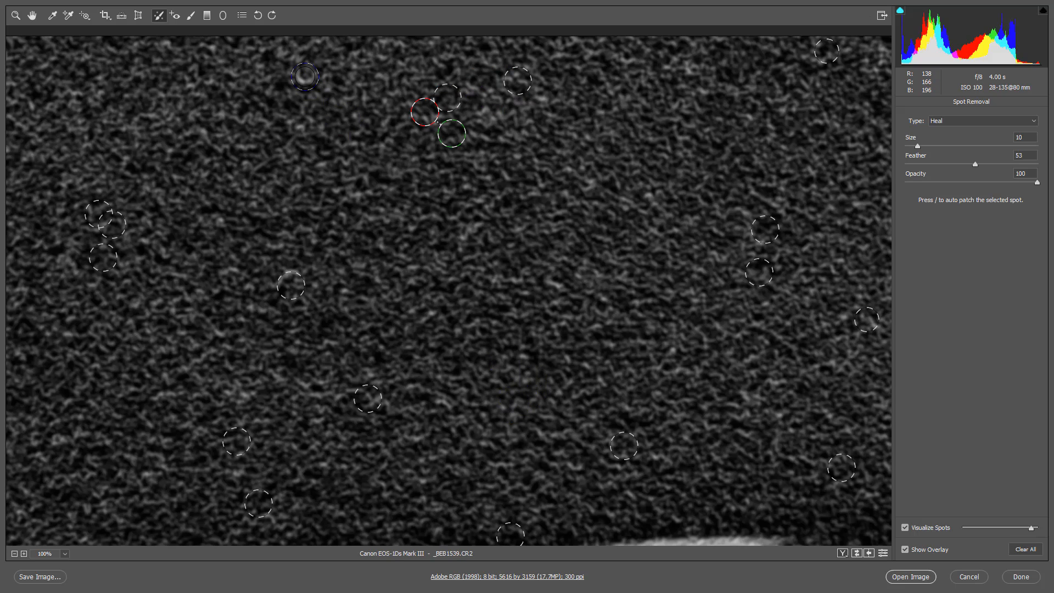
click(305, 77)
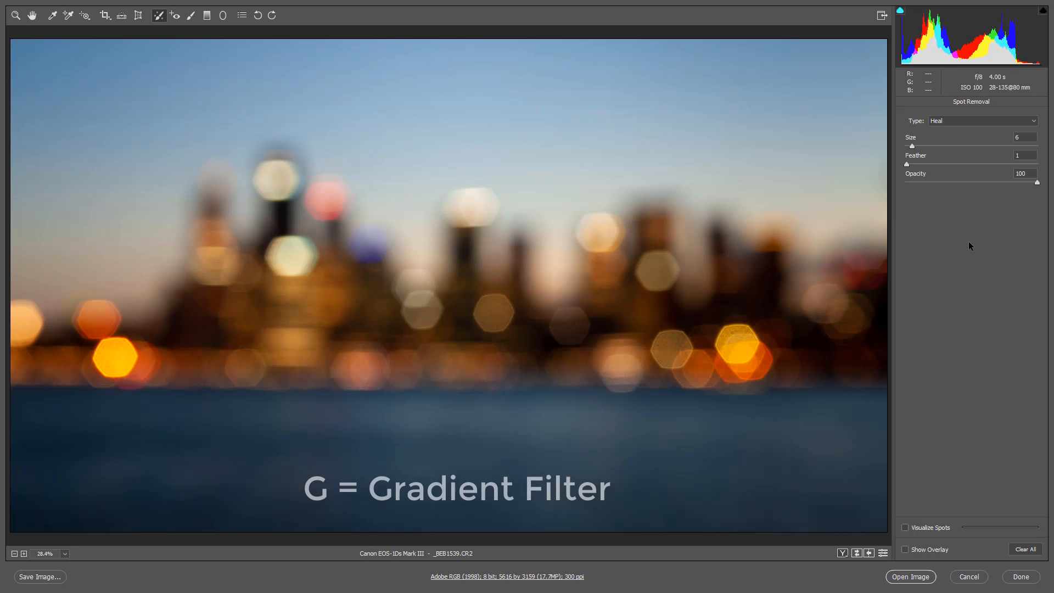
Add a graduated filter from the photo's top edge down to mid-skyline with Exposure at -0.90, and hide its overlay.
key(g)
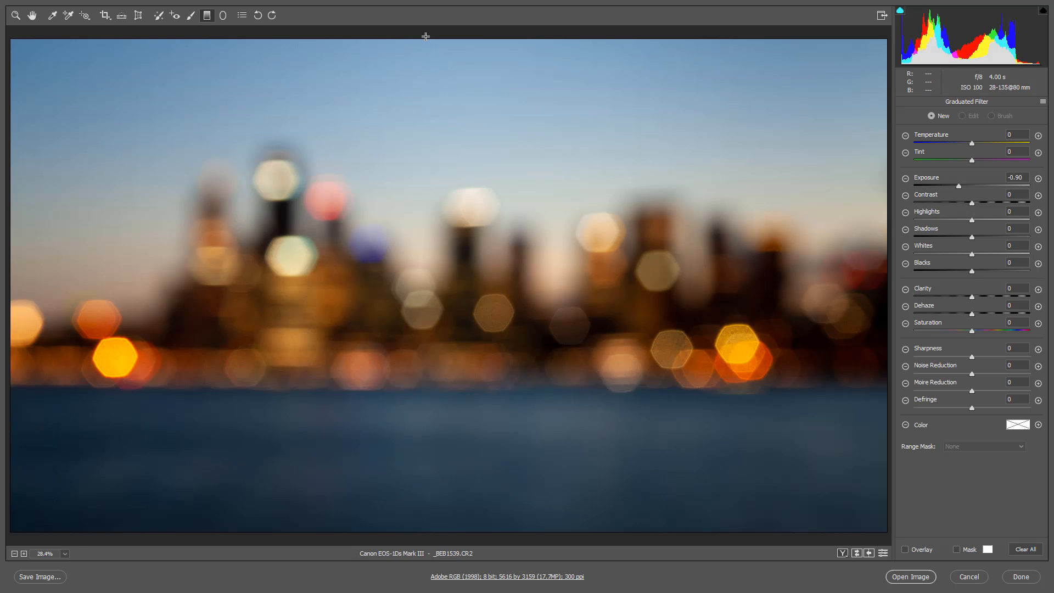
drag(426, 36, 422, 336)
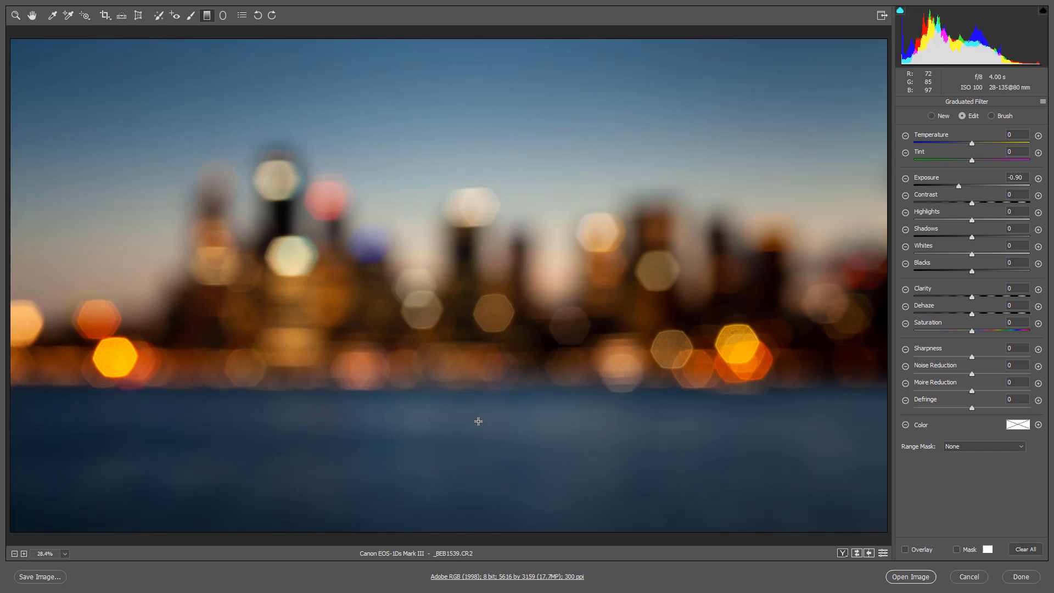
click(905, 550)
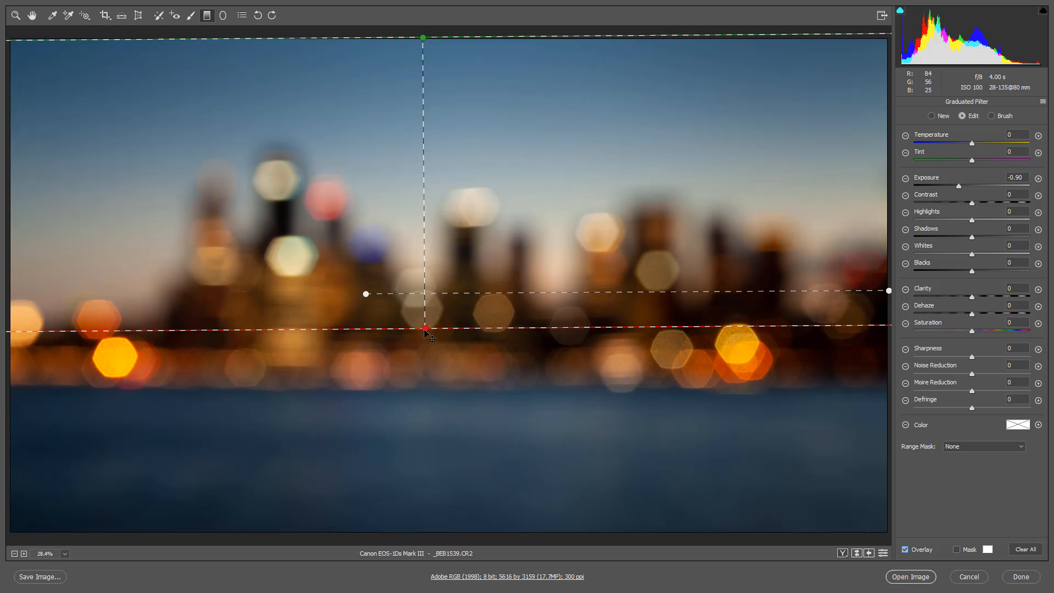
drag(425, 330, 424, 281)
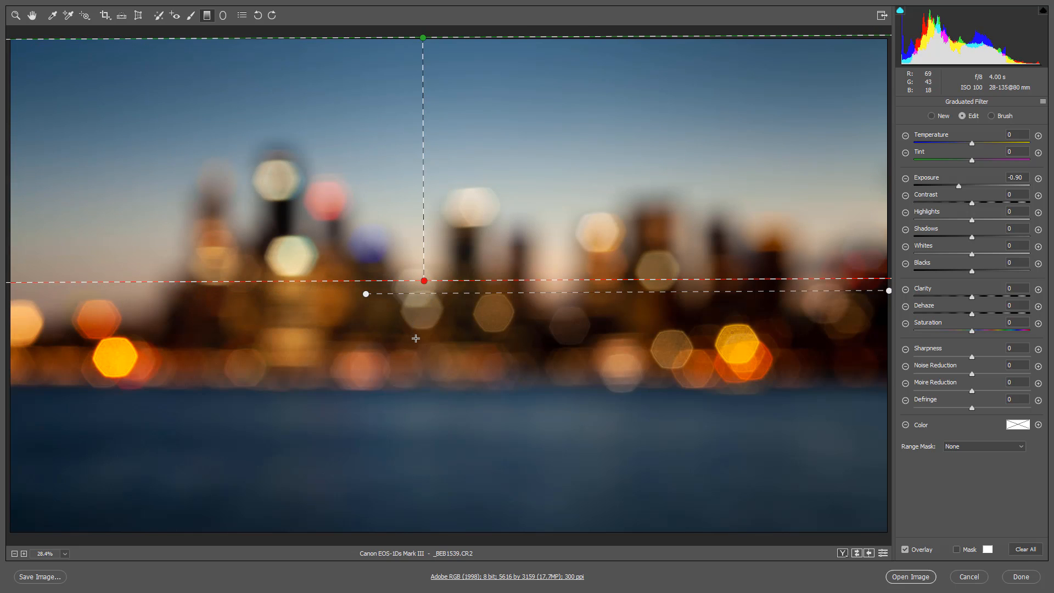
key(v)
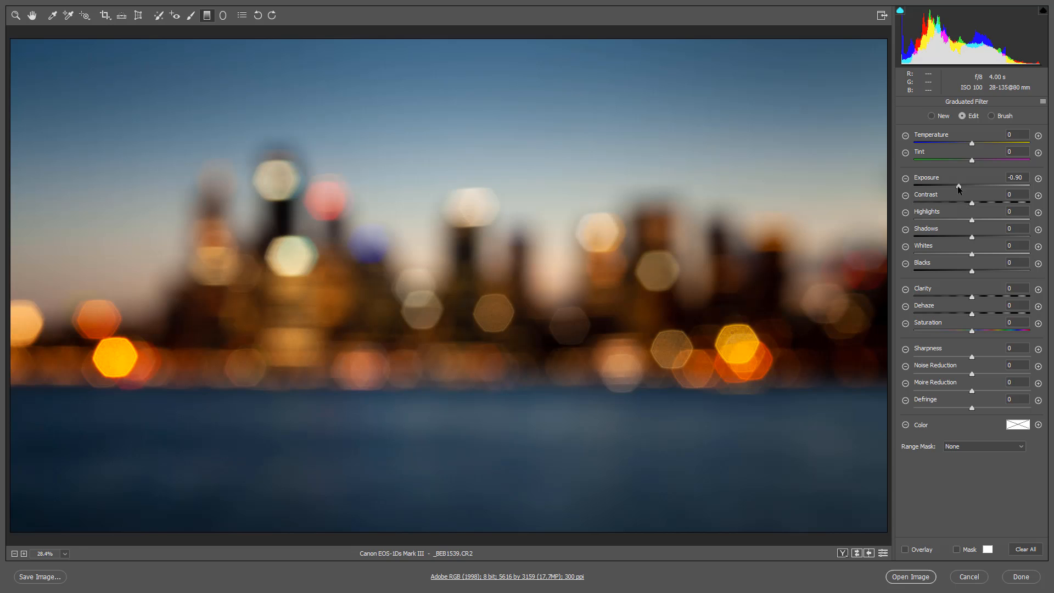
Set the sky filter's Exposure to -1.85 and Temperature to -9, and show its overlay.
drag(959, 186, 947, 186)
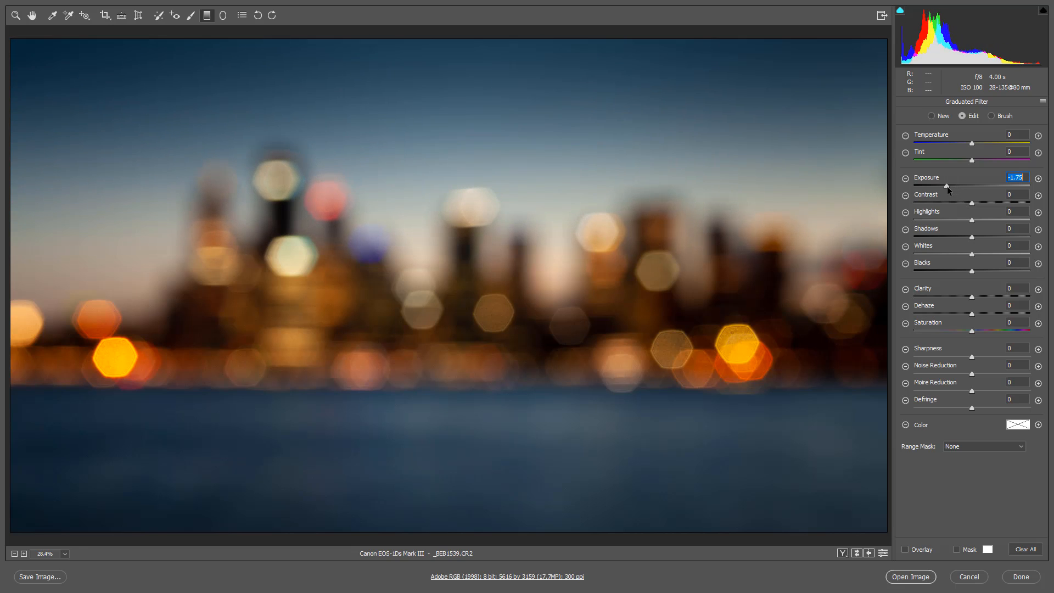
click(970, 143)
drag(971, 144, 967, 143)
drag(946, 184, 945, 185)
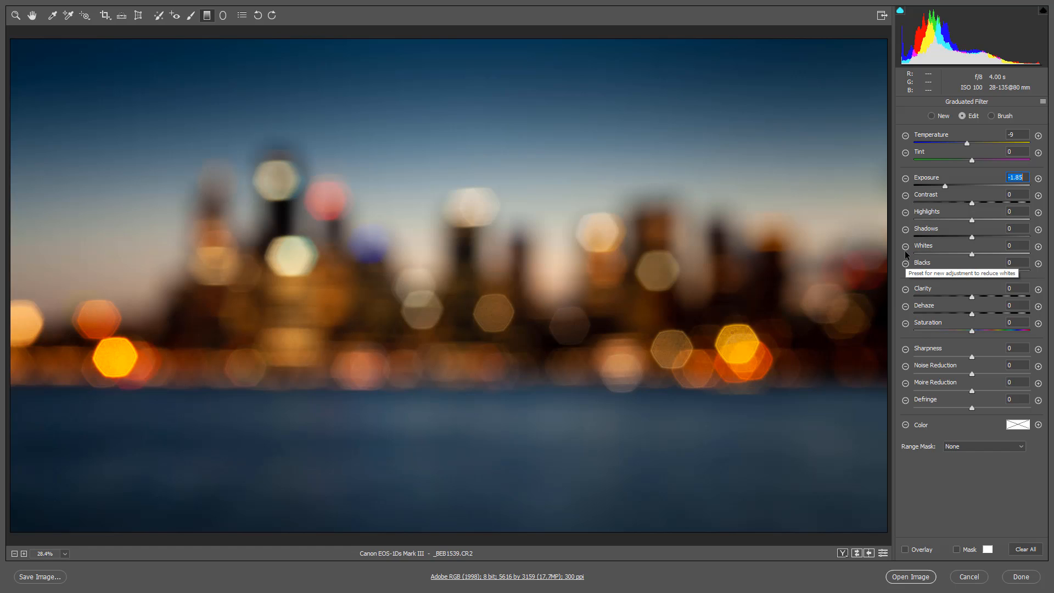
key(v)
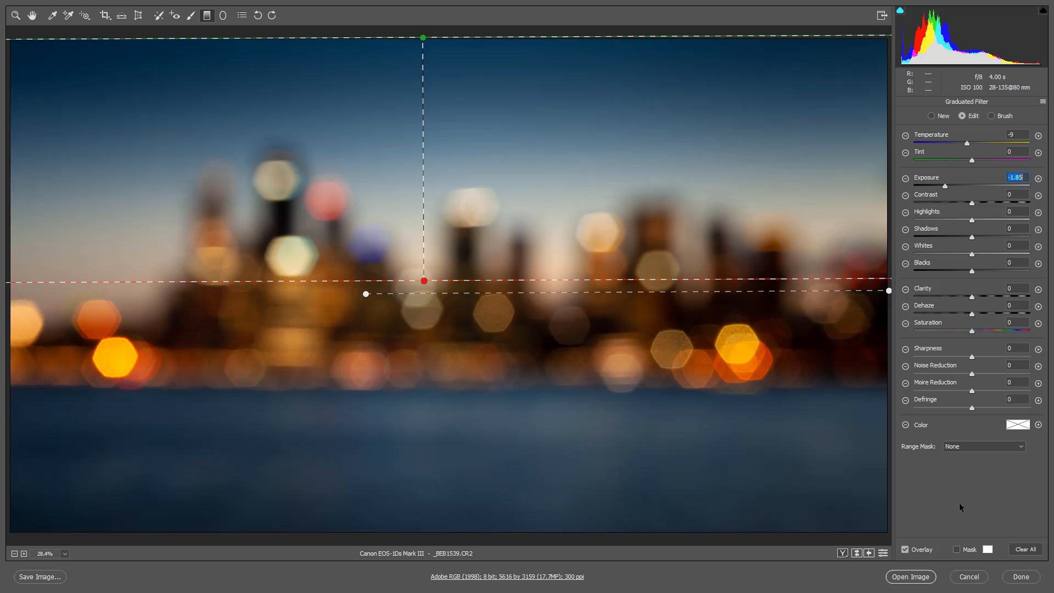
Leave the Graduated Filter and raise the photo's overall Clarity to +38.
key(h)
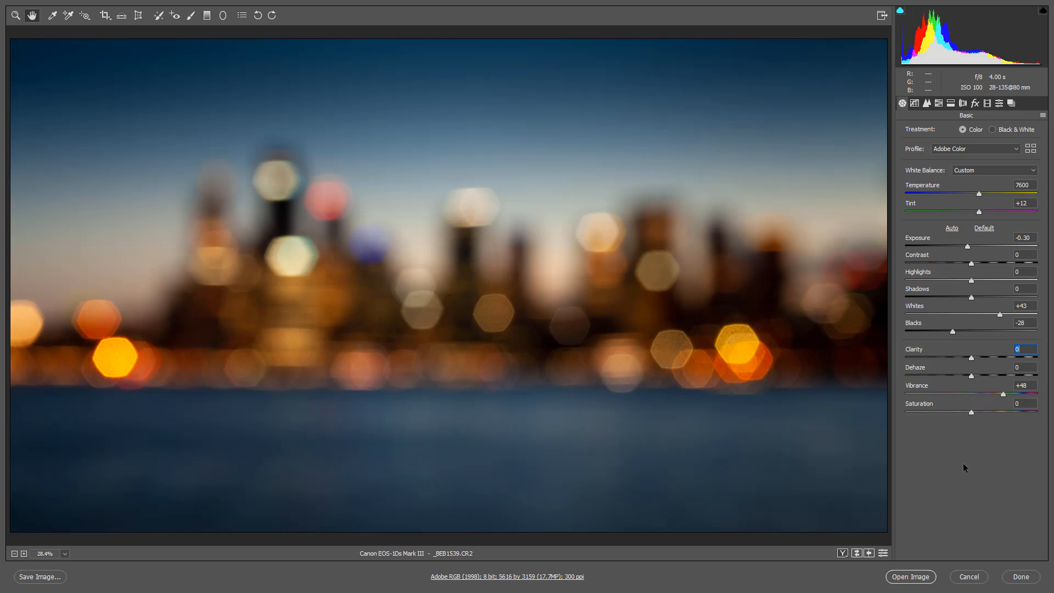
click(991, 358)
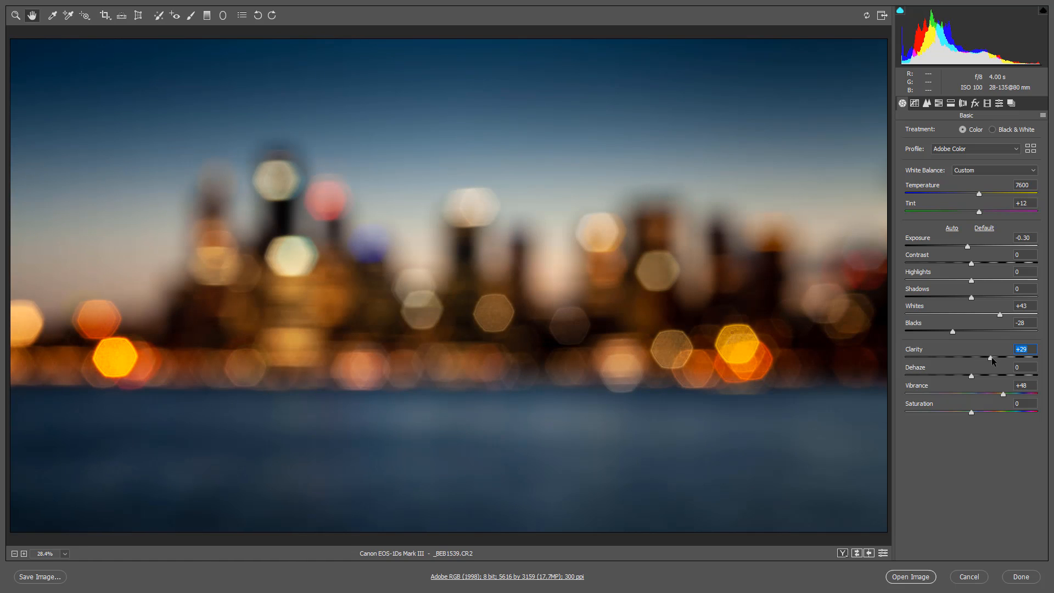
drag(991, 357, 1003, 361)
Heal the two ring-shaped dust marks inside the yellow bokeh light at 100% zoom, using a Spot Removal size of 9.
double_click(15, 15)
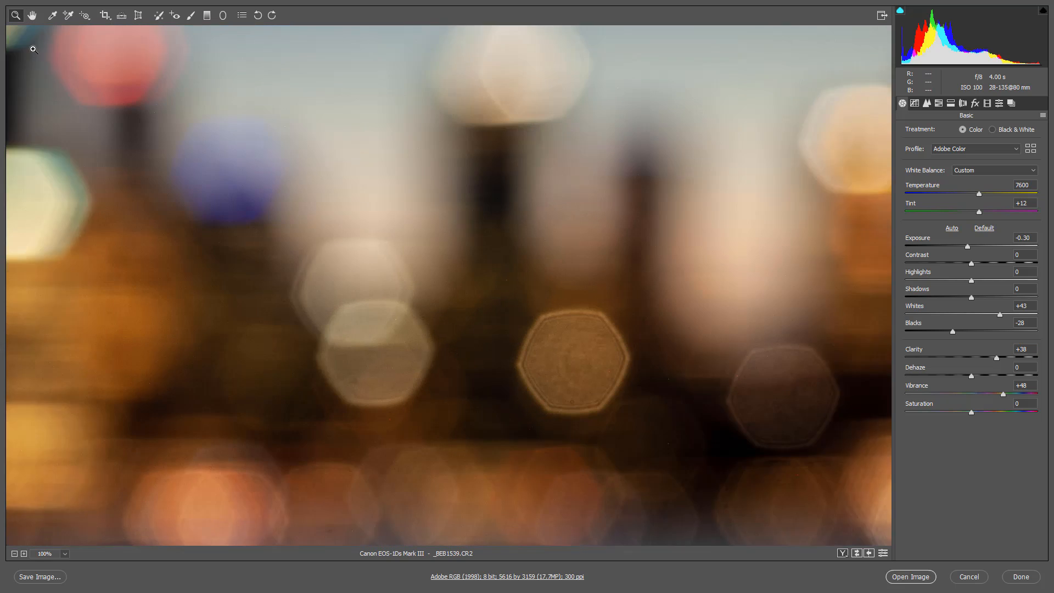
drag(819, 410, 208, 335)
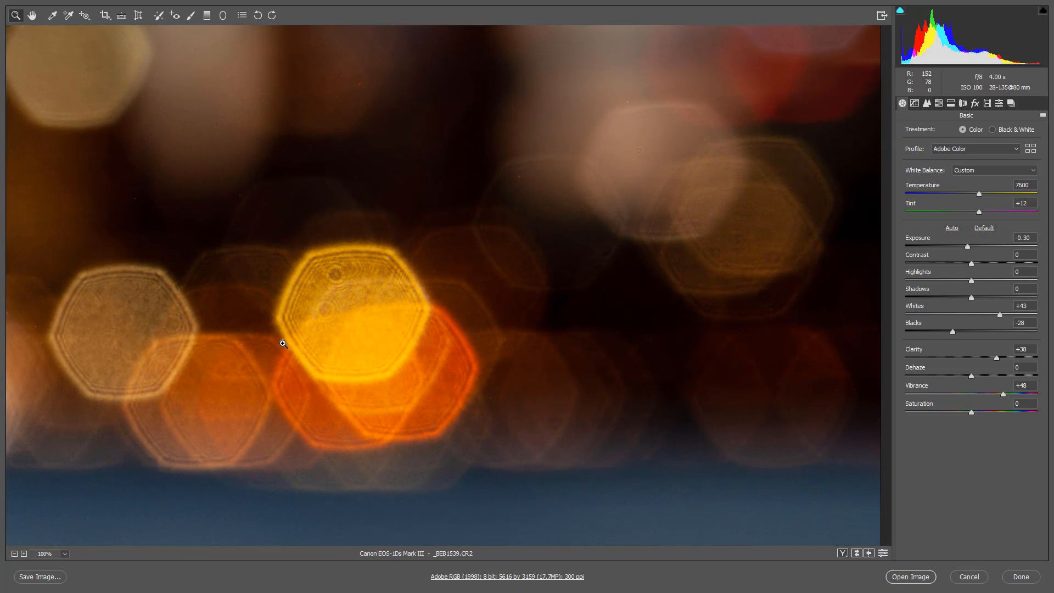
click(158, 15)
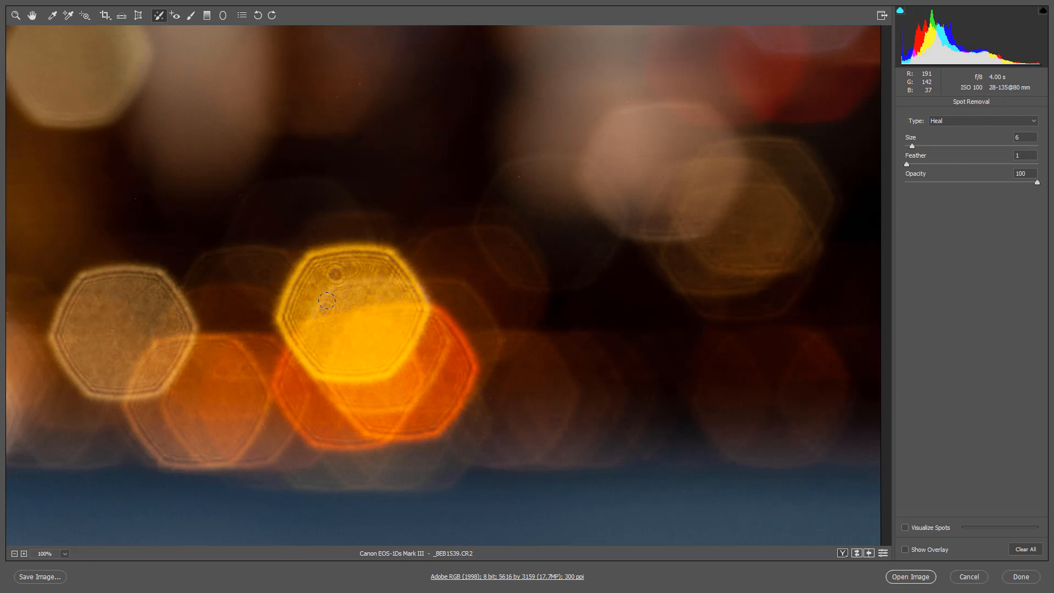
key(bracketright)
key(bracketright)
key(bracketright)
click(336, 275)
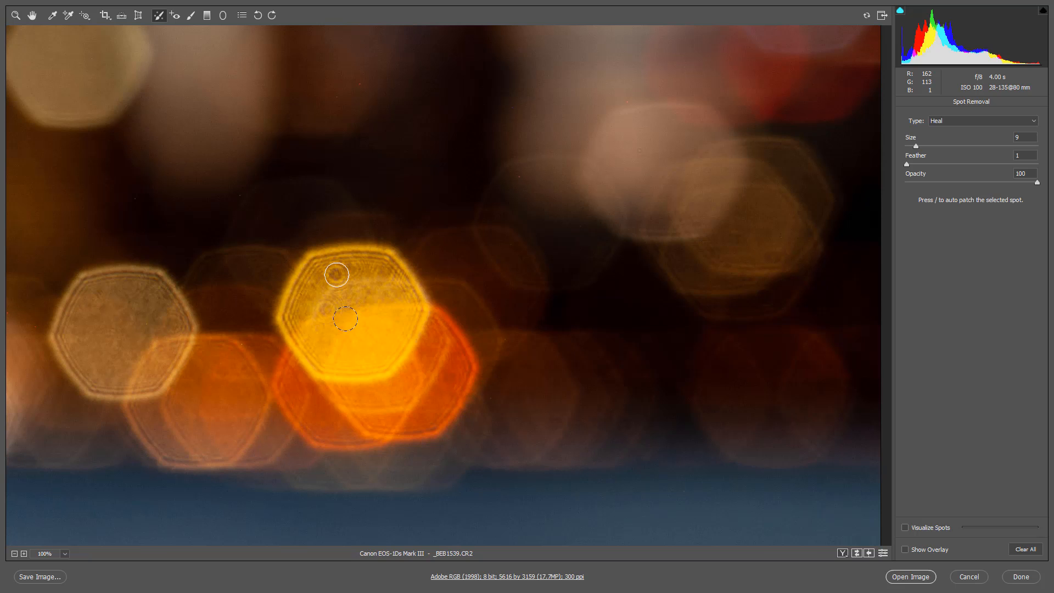
click(327, 308)
Heal the dust marks in the dim orange shoreline light and the overlapping pale hexagons mid-skyline, reducing the Spot Removal size to 6.
drag(341, 393, 756, 405)
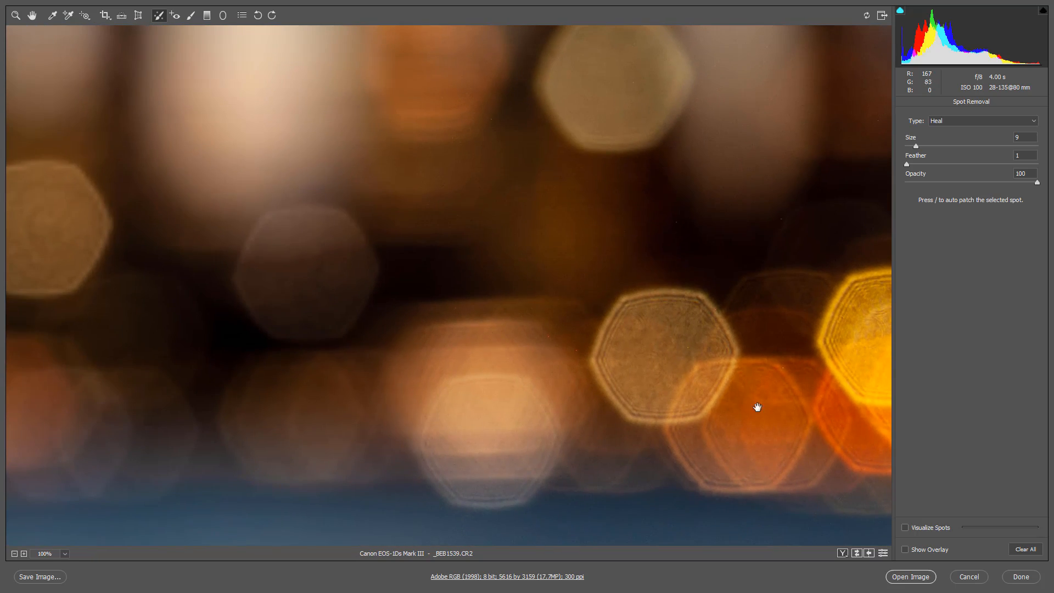
drag(226, 388, 705, 408)
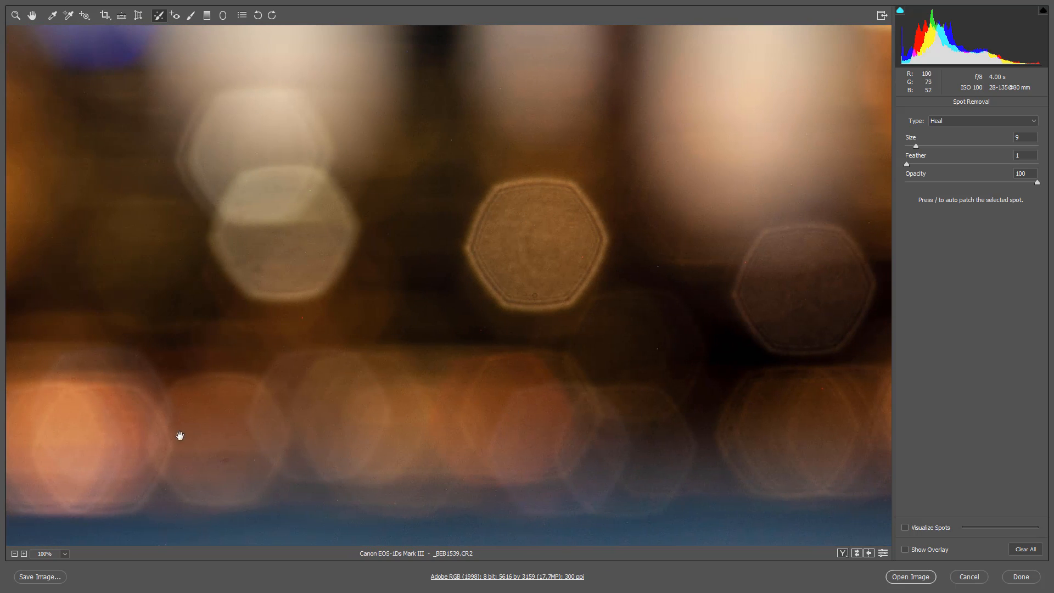
drag(168, 435, 289, 398)
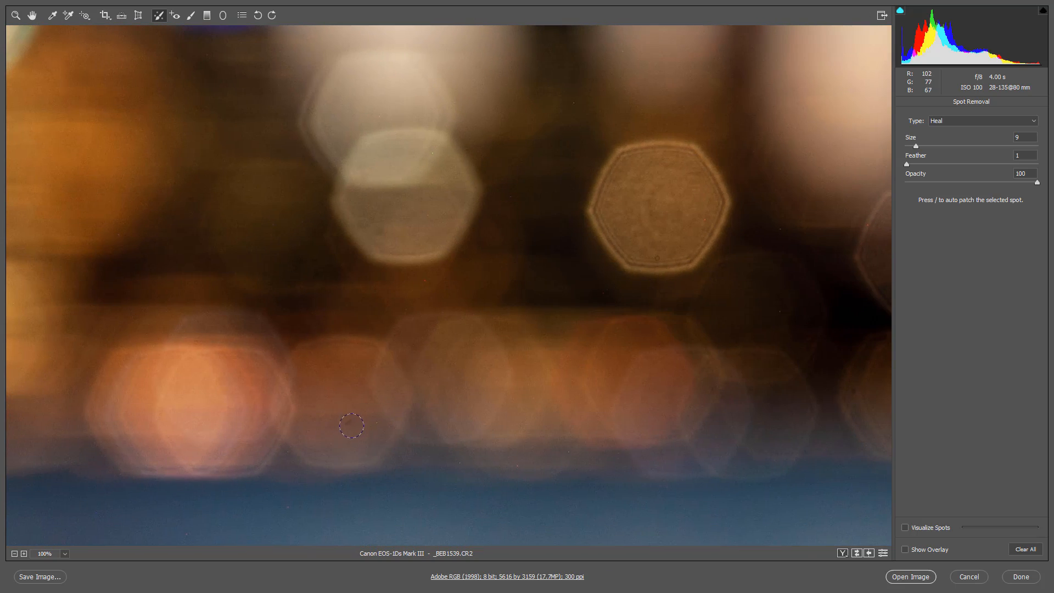
click(348, 425)
key(bracketleft)
key(bracketleft)
key(bracketleft)
click(381, 230)
click(433, 154)
Try to heal a dust spot in the pale sky near the bright yellow bokeh light at the skyline's left end.
drag(182, 437, 774, 421)
mouse_move(179, 417)
mouse_down()
mouse_move(361, 404)
mouse_move(685, 414)
mouse_up()
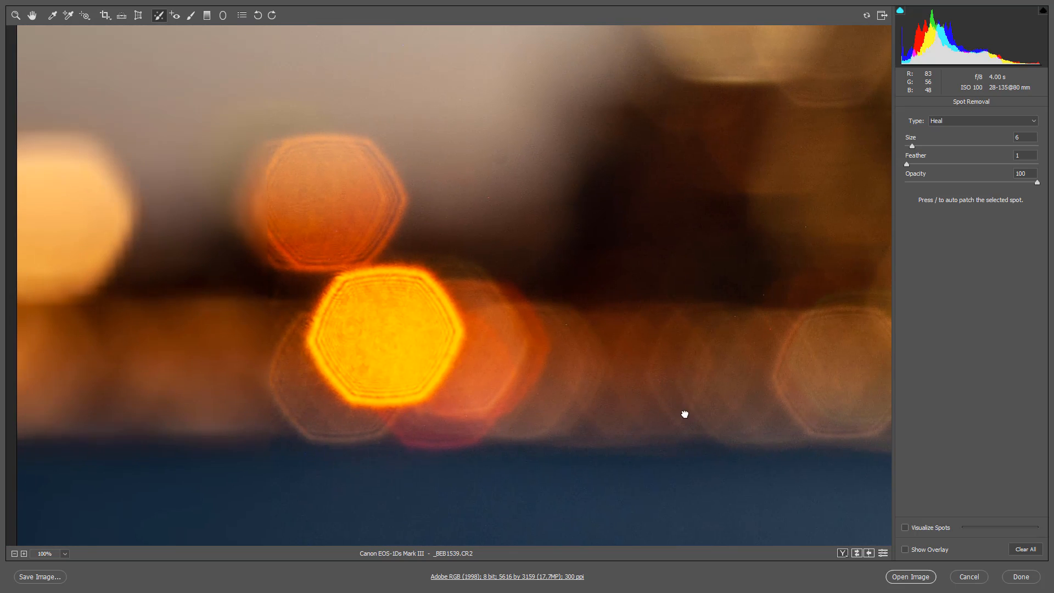
click(489, 198)
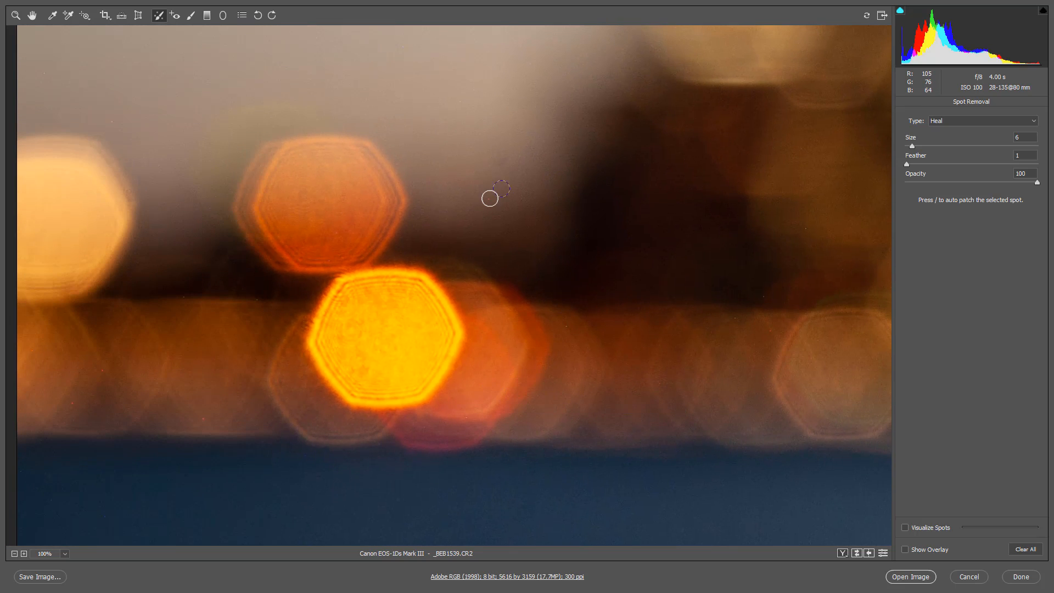
key(ctrl+z)
Add a Radial Filter that fills the whole photo and reset its local correction settings to zero.
key(ctrl+0)
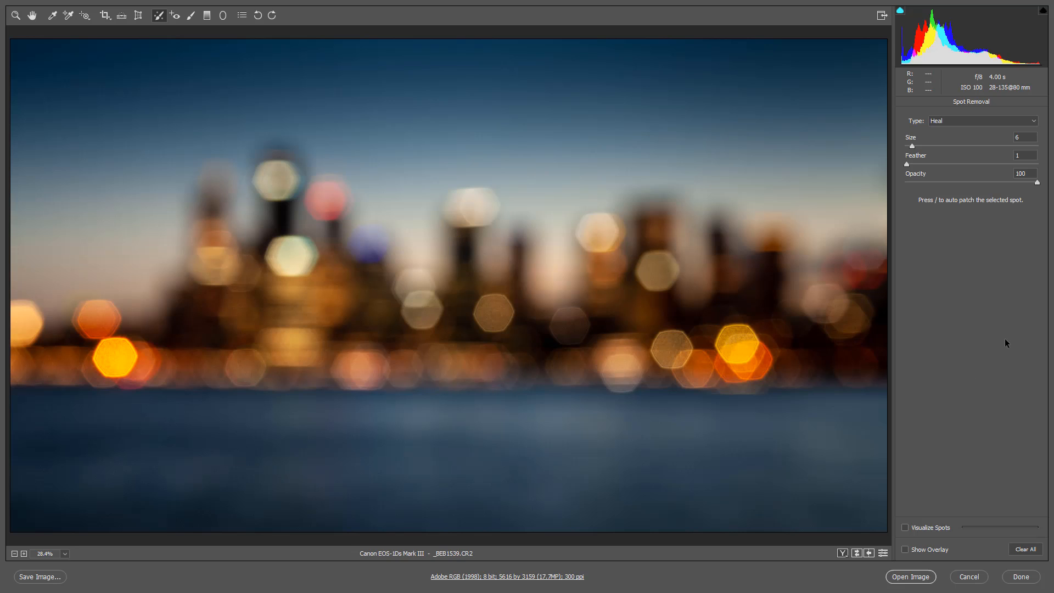
click(225, 16)
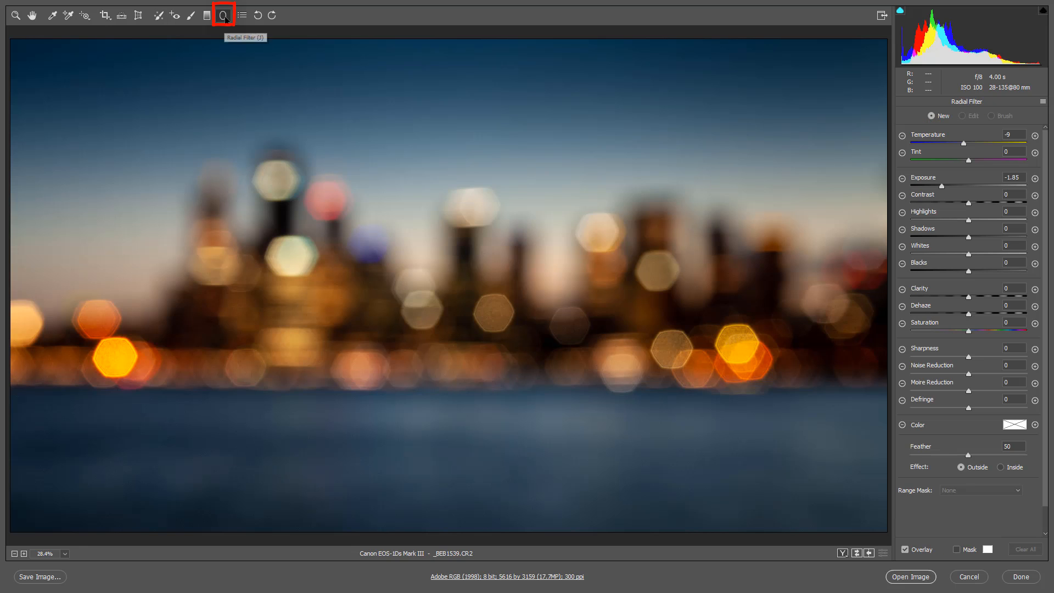
ctrl+double_click(427, 289)
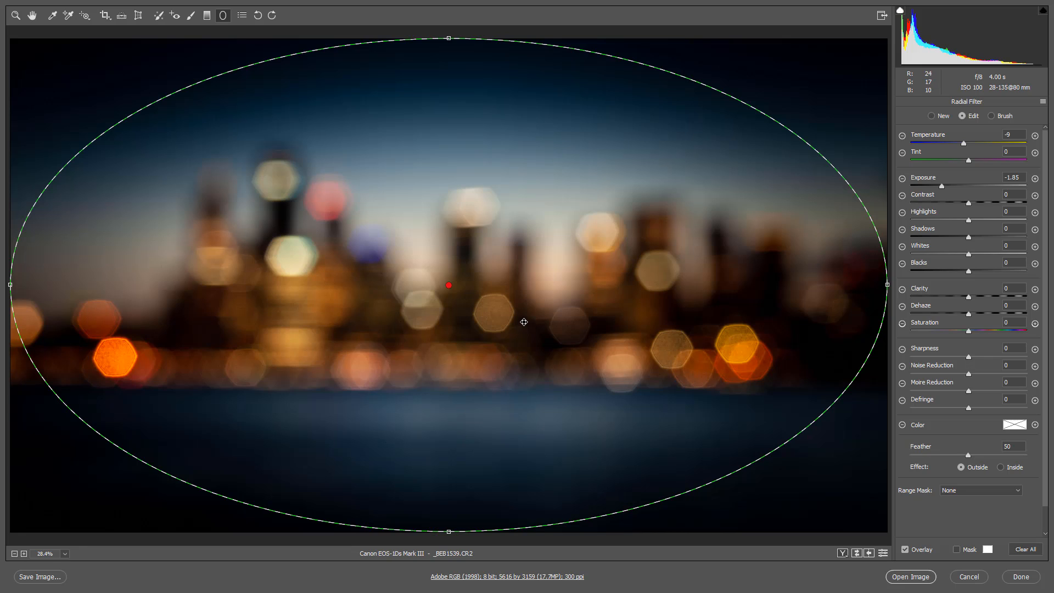
right_click(516, 300)
click(553, 308)
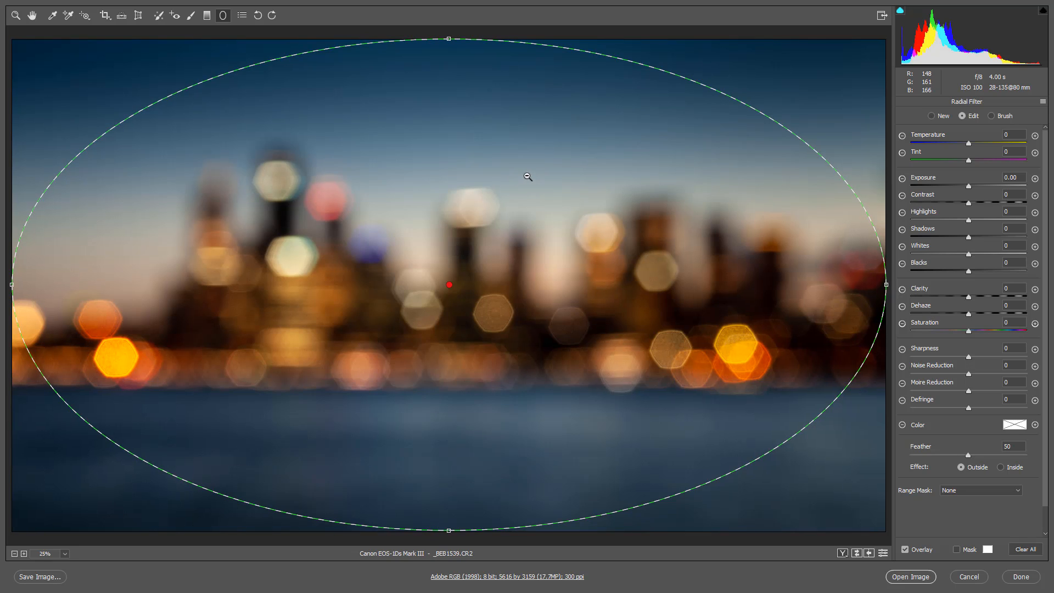
Enlarge the radial filter's ellipse beyond all the photo's edges and lower its Exposure slightly with the overlay hidden.
key(ctrl+minus)
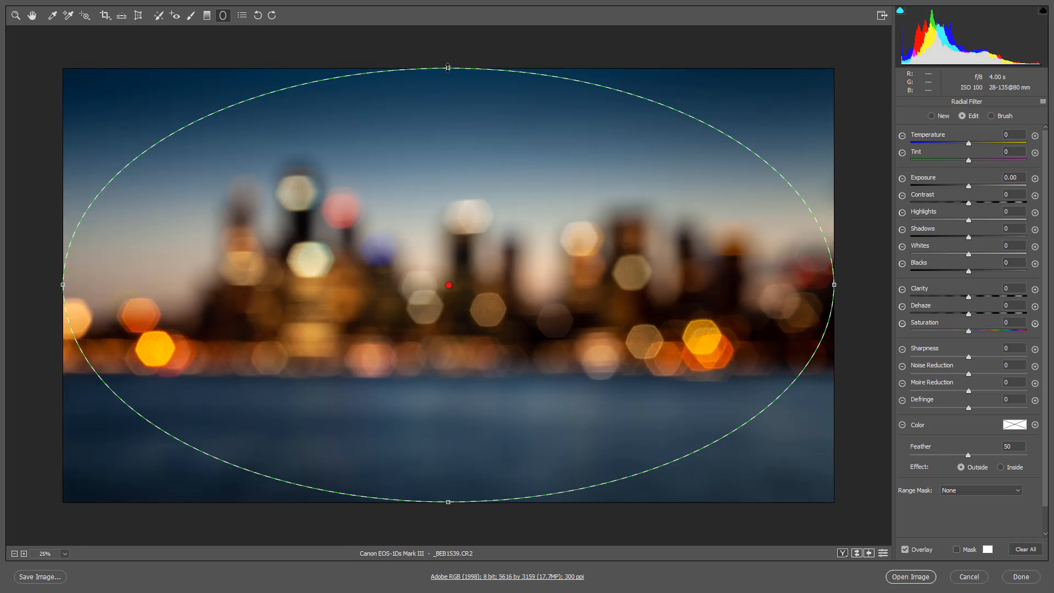
drag(448, 67, 448, 39)
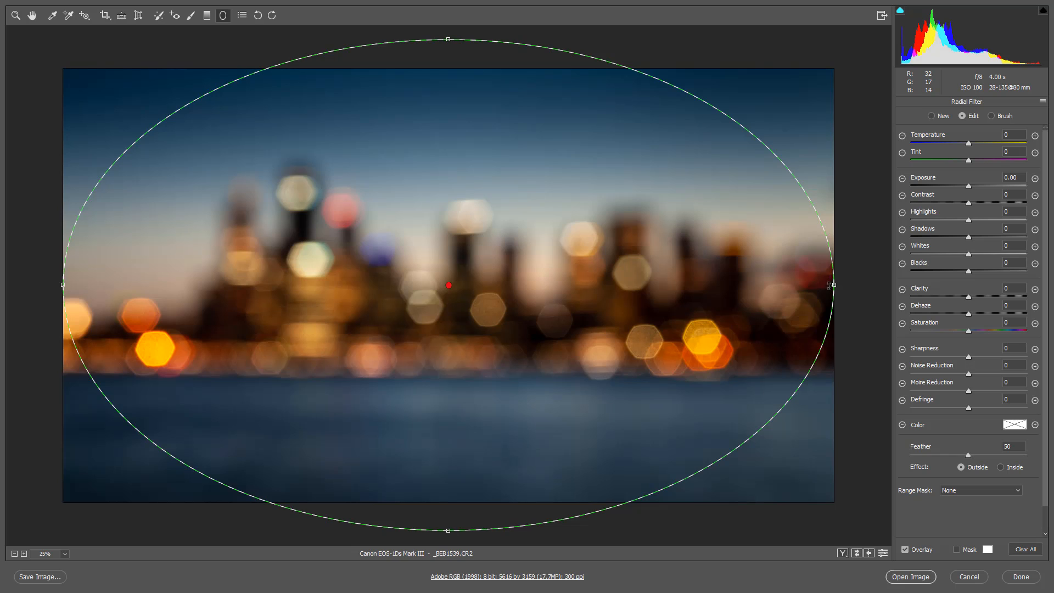
drag(830, 285, 869, 286)
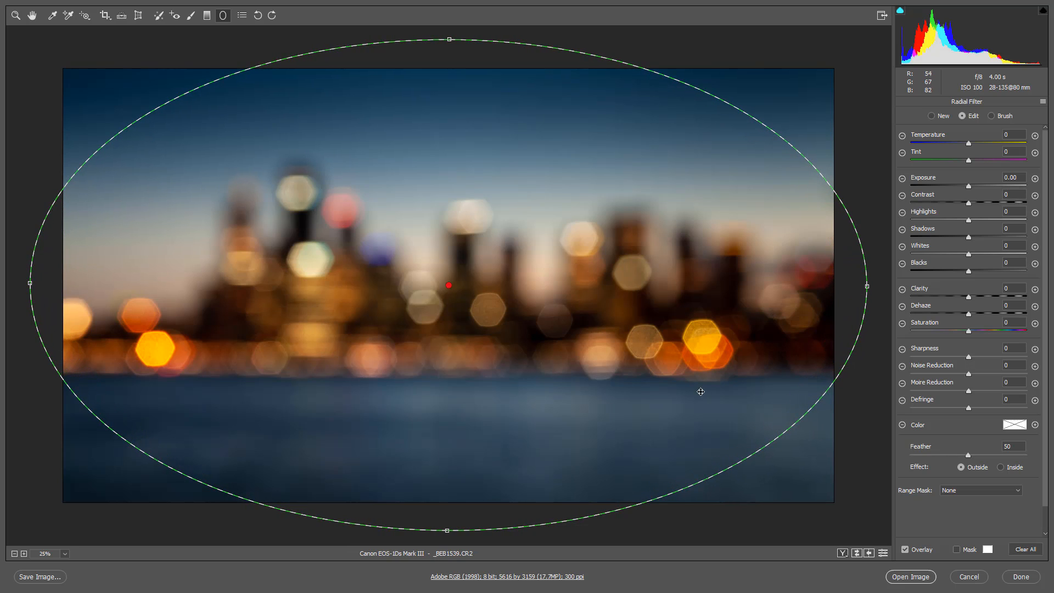
key(v)
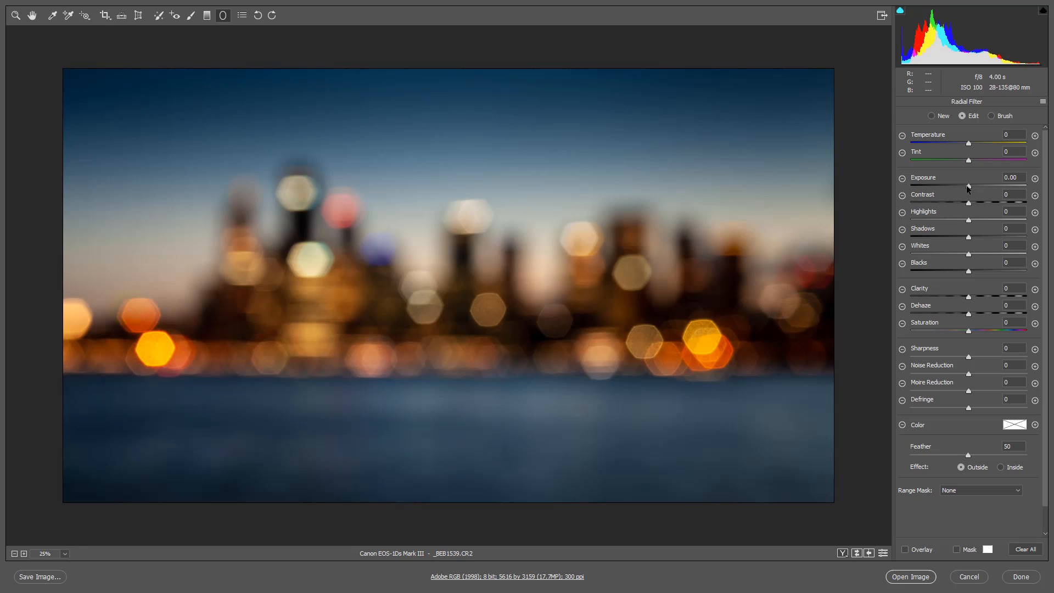
drag(968, 187, 961, 186)
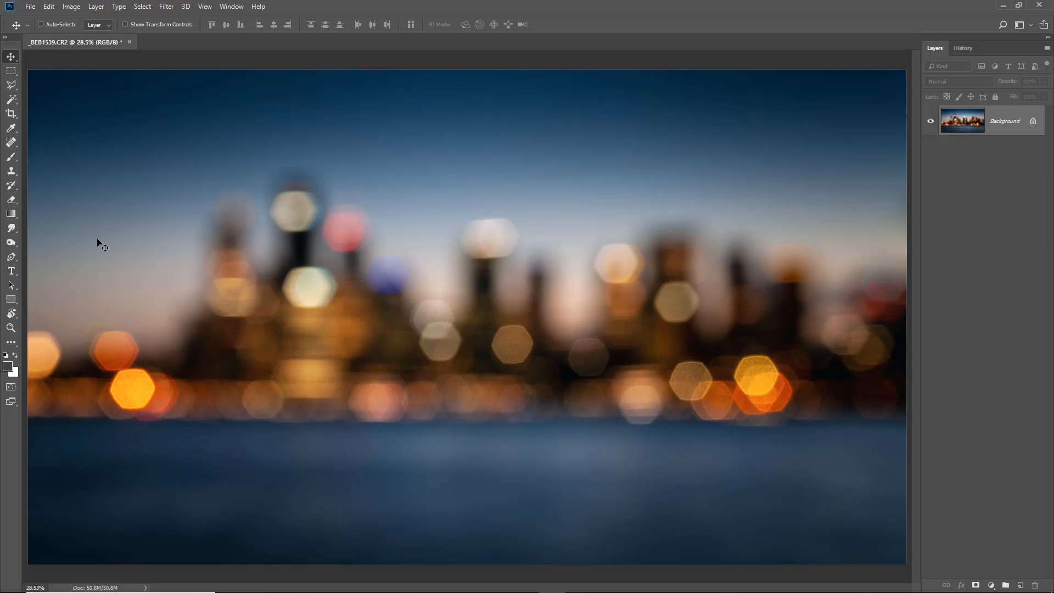
Darken the bright sky at the photo's right edge using the Burn Tool with Range Highlights and Exposure 5%.
click(17, 245)
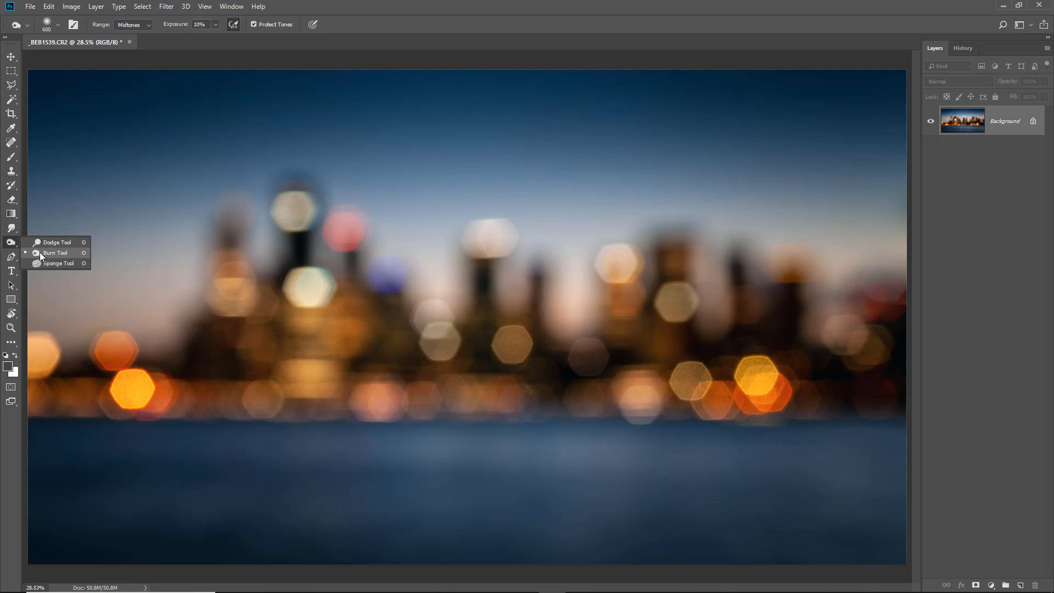
click(40, 252)
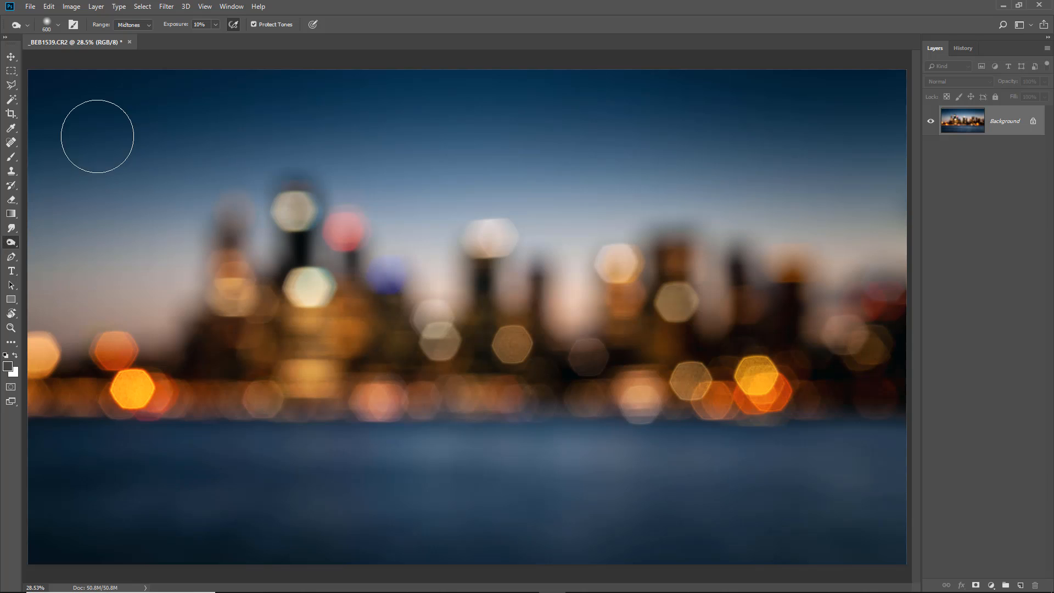
click(148, 28)
click(141, 51)
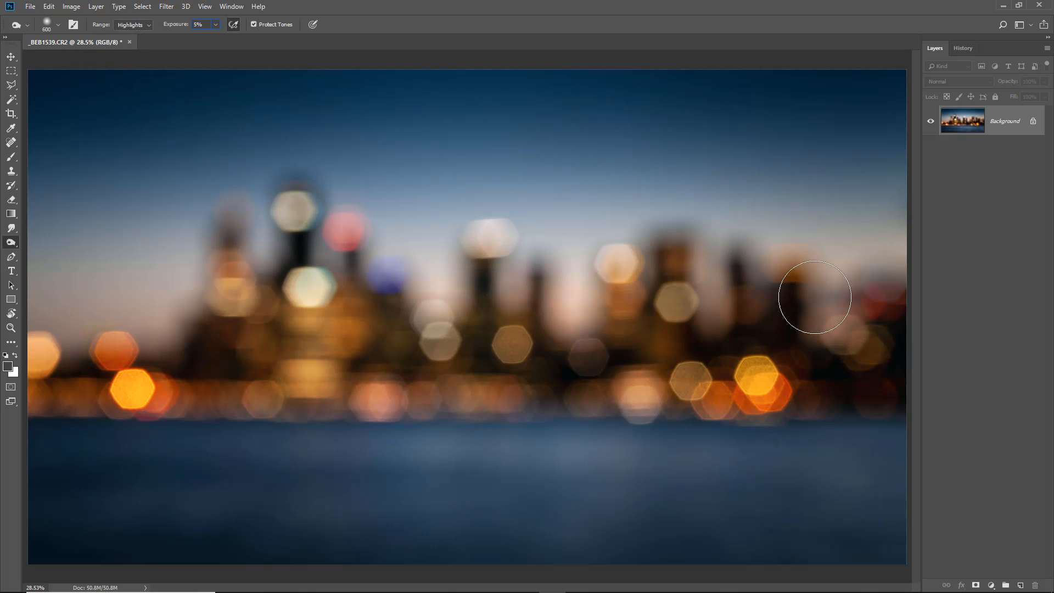
alt+click(868, 261)
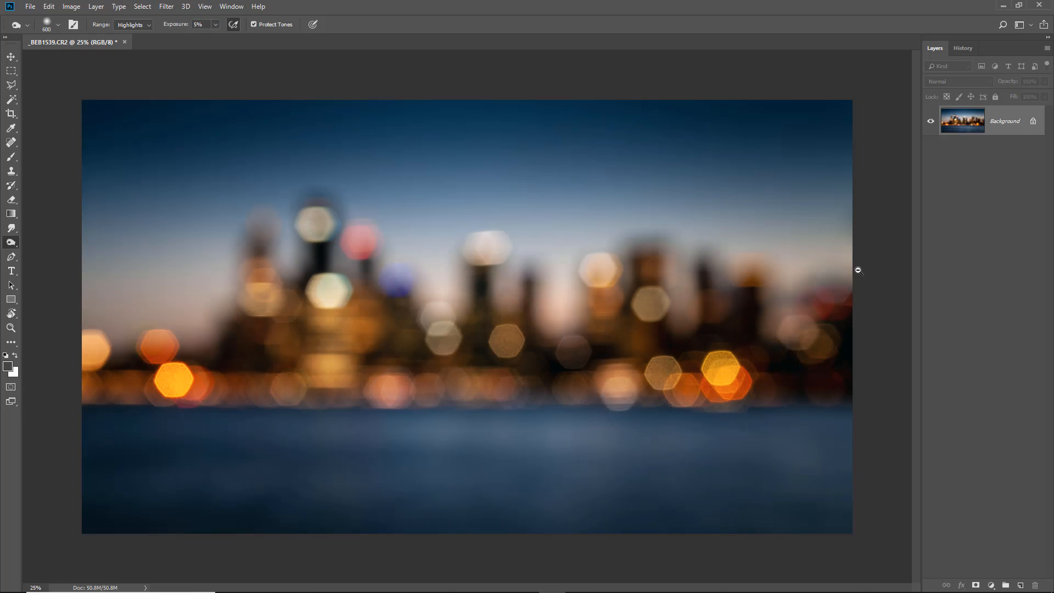
alt+click(812, 272)
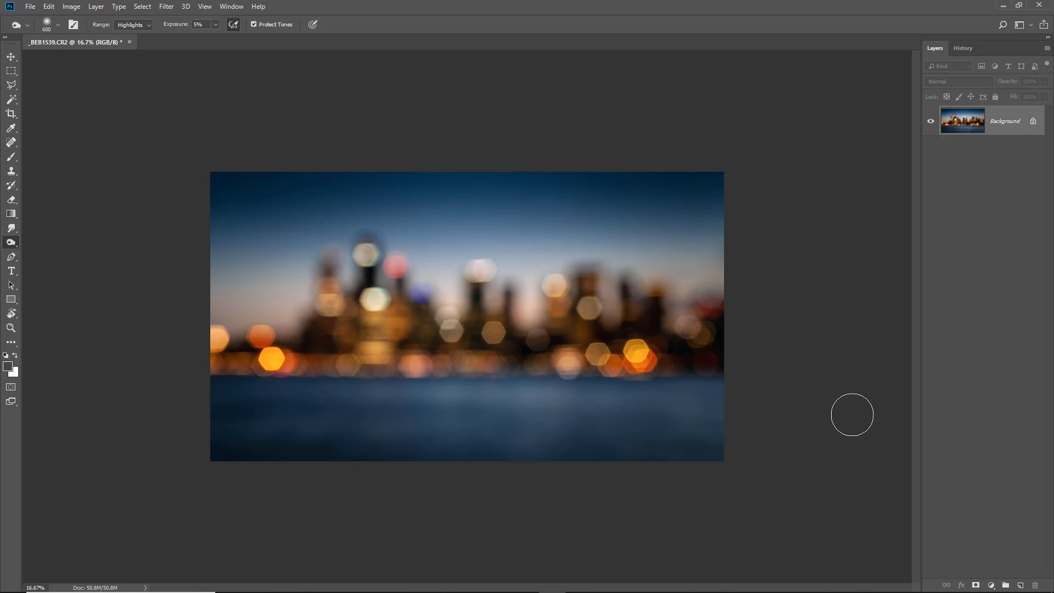
scroll(852, 414, up, 3)
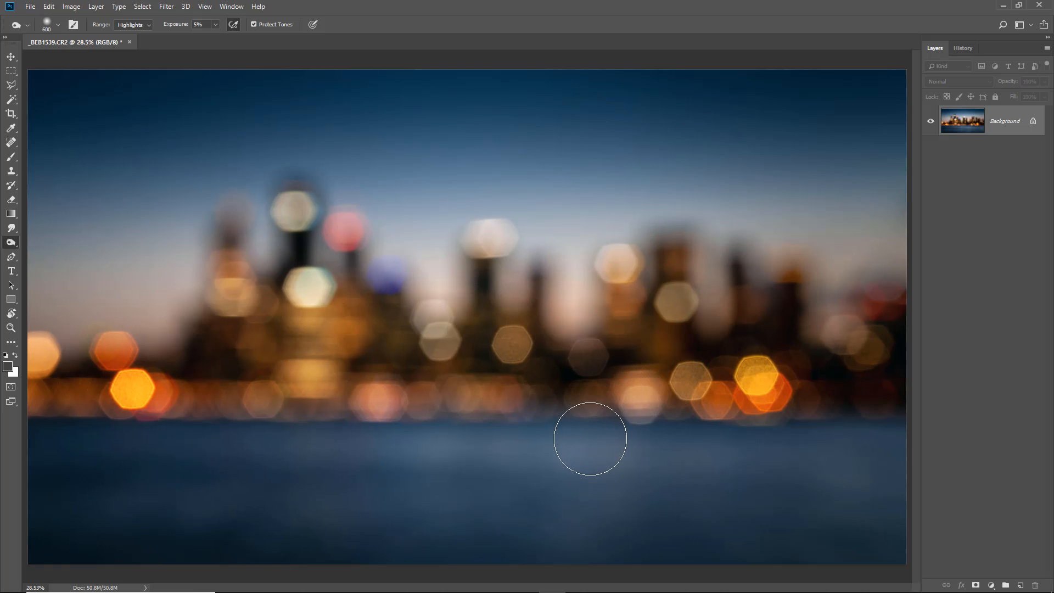
Saturate the bokeh lights on the buildings and shoreline using the Sponge Tool with a 150 px brush, Saturate mode and Flow 10%.
right_click(17, 248)
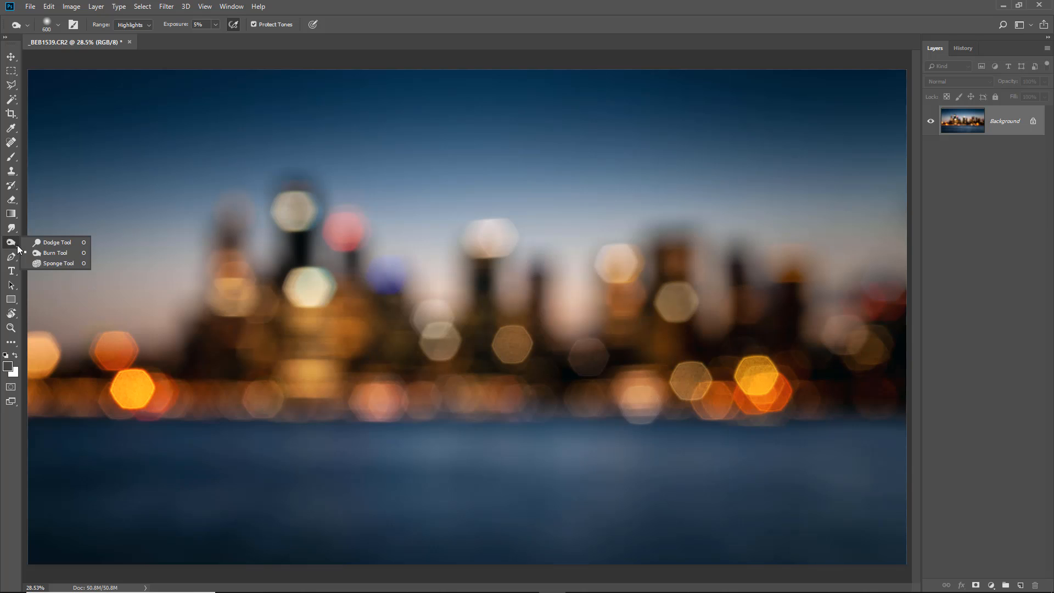
click(52, 266)
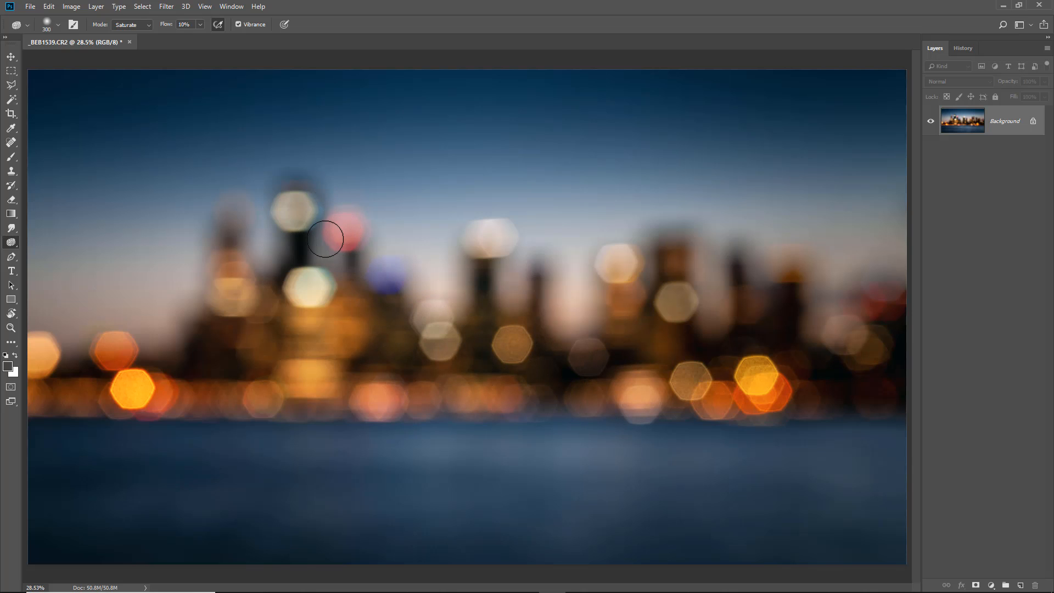
key(bracketleft)
key(bracketleft)
key(bracketleft)
key(bracketleft)
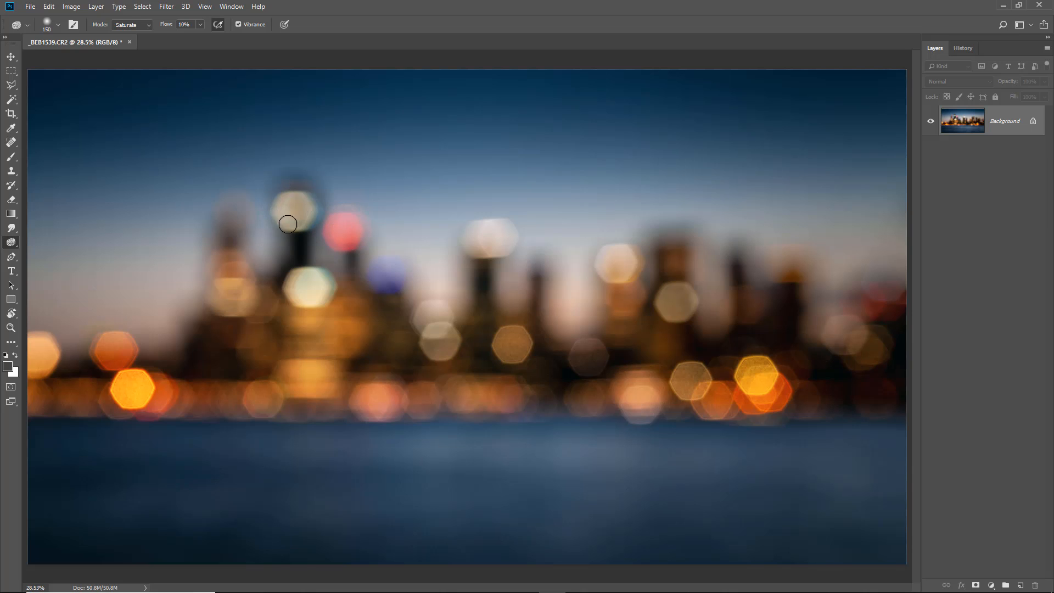
drag(288, 224, 303, 204)
mouse_move(224, 277)
mouse_down()
mouse_move(236, 266)
mouse_move(233, 292)
mouse_move(261, 314)
mouse_move(232, 247)
mouse_move(261, 308)
mouse_up()
drag(374, 292, 390, 265)
mouse_move(681, 308)
mouse_down()
mouse_move(687, 288)
mouse_move(669, 291)
mouse_up()
drag(619, 331, 622, 279)
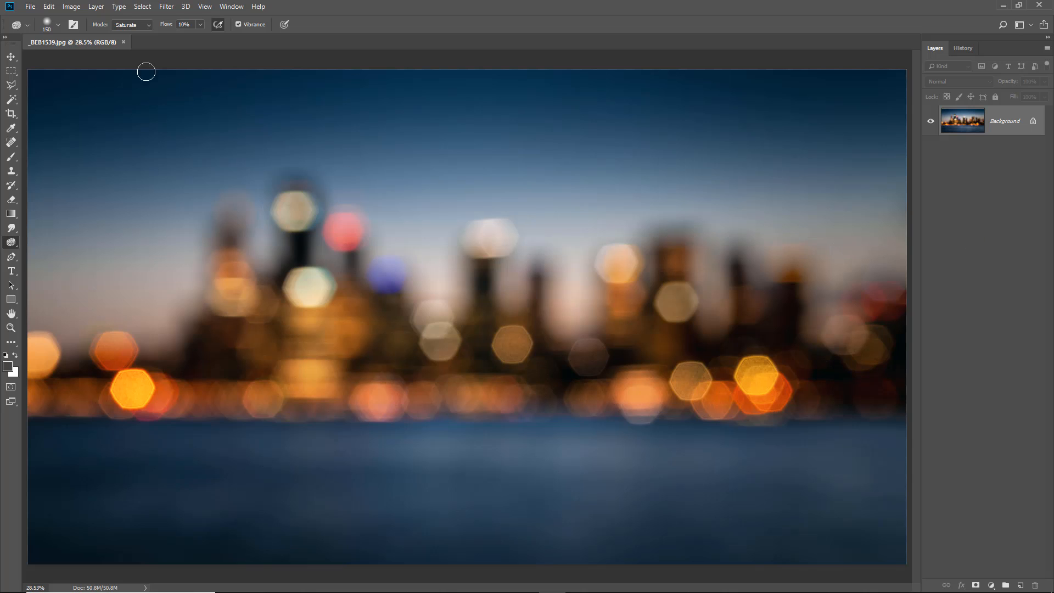
Resize the image to 1920 x 1080 pixels with proportions linked, and fit it in the window.
click(77, 9)
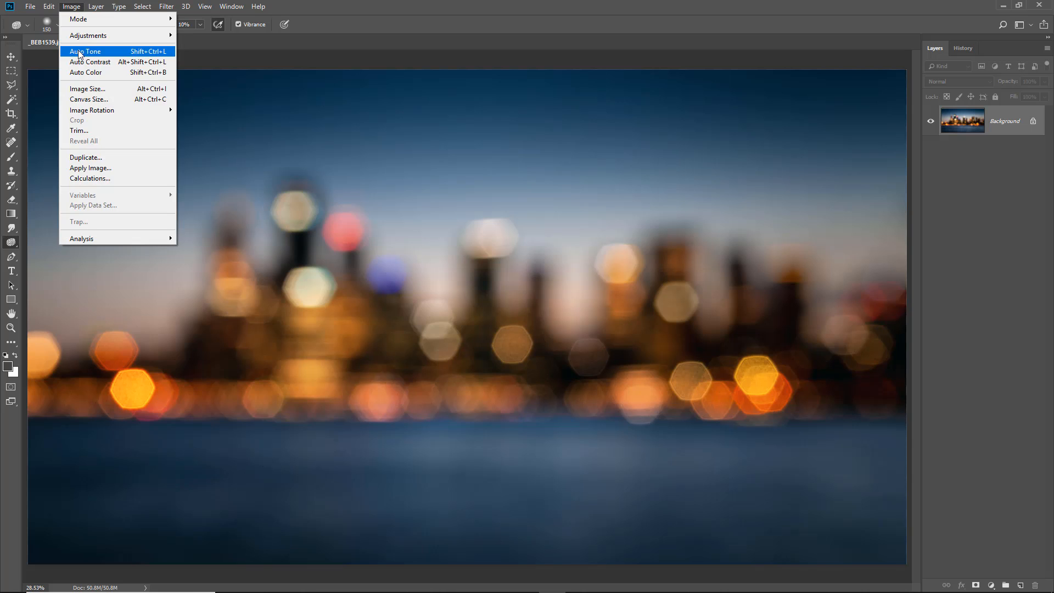
click(85, 90)
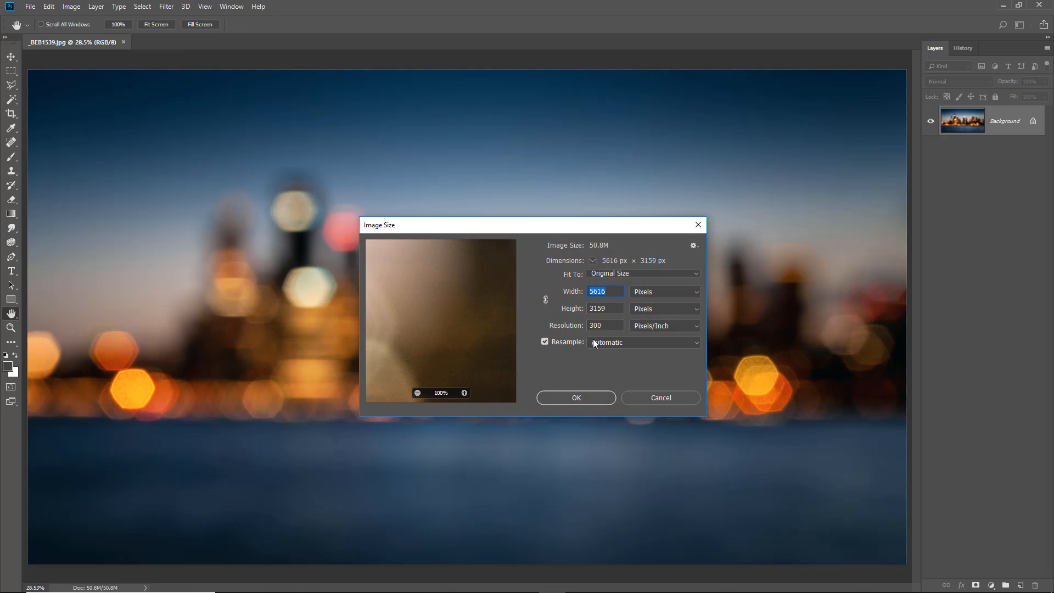
click(545, 300)
text(1920)
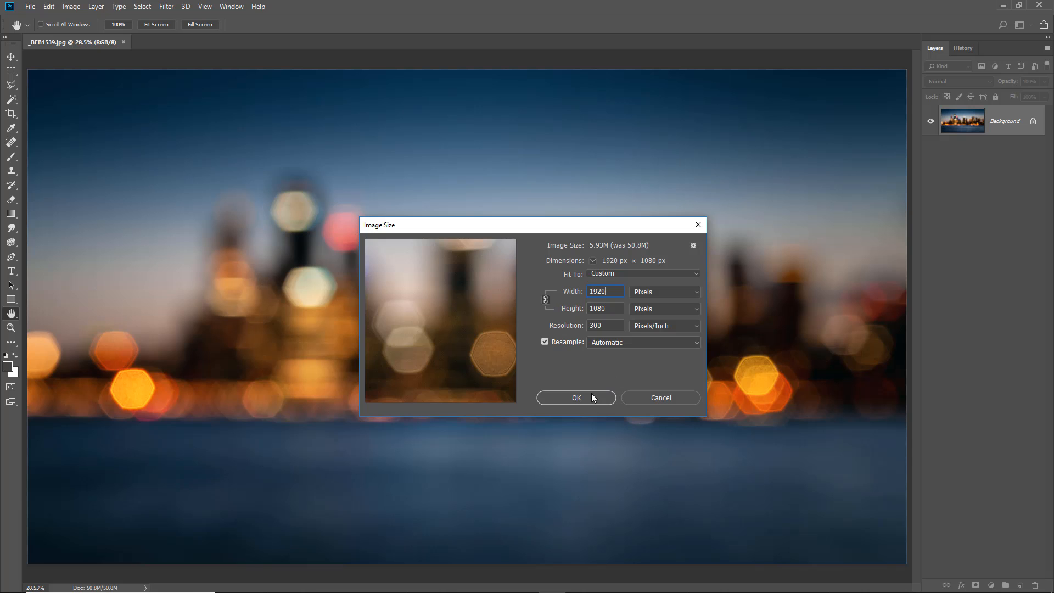
click(575, 399)
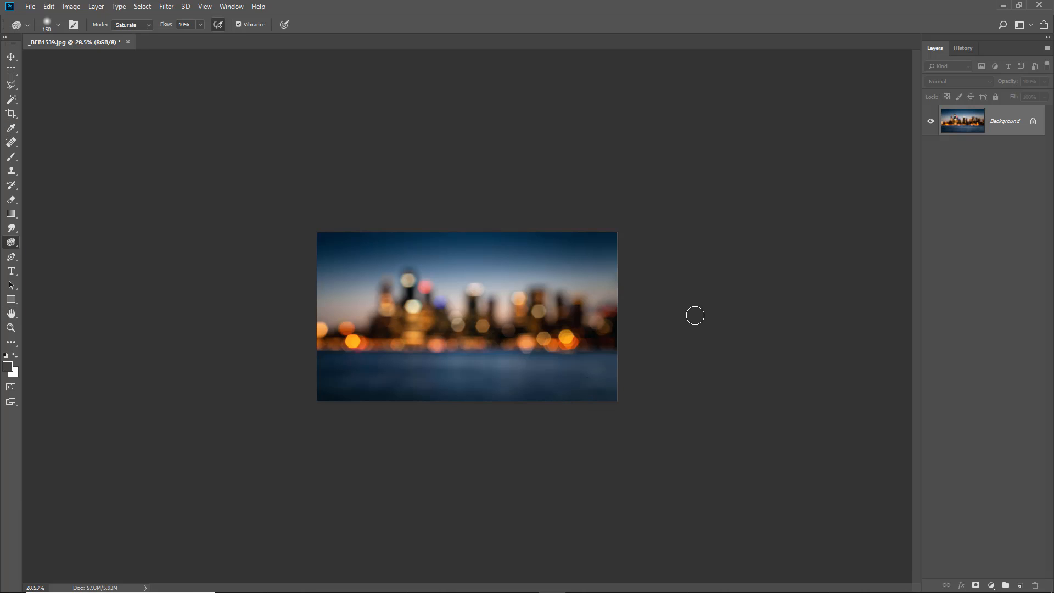
key(ctrl+0)
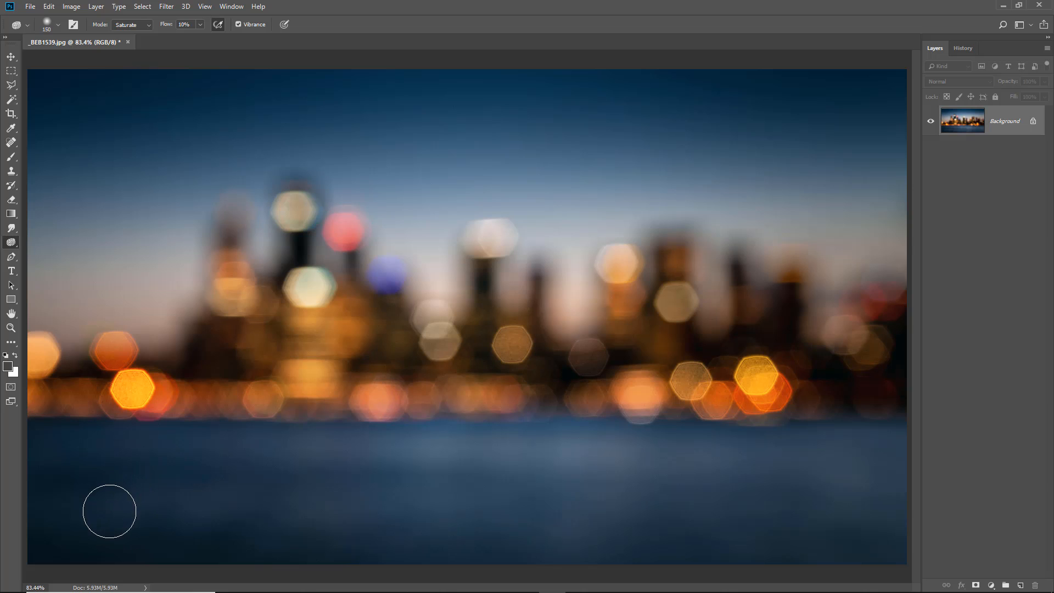
Select the whole image and stroke it with a 1 px light gray (#c7c5c5) inside border in Normal mode at 100% opacity.
key(ctrl+a)
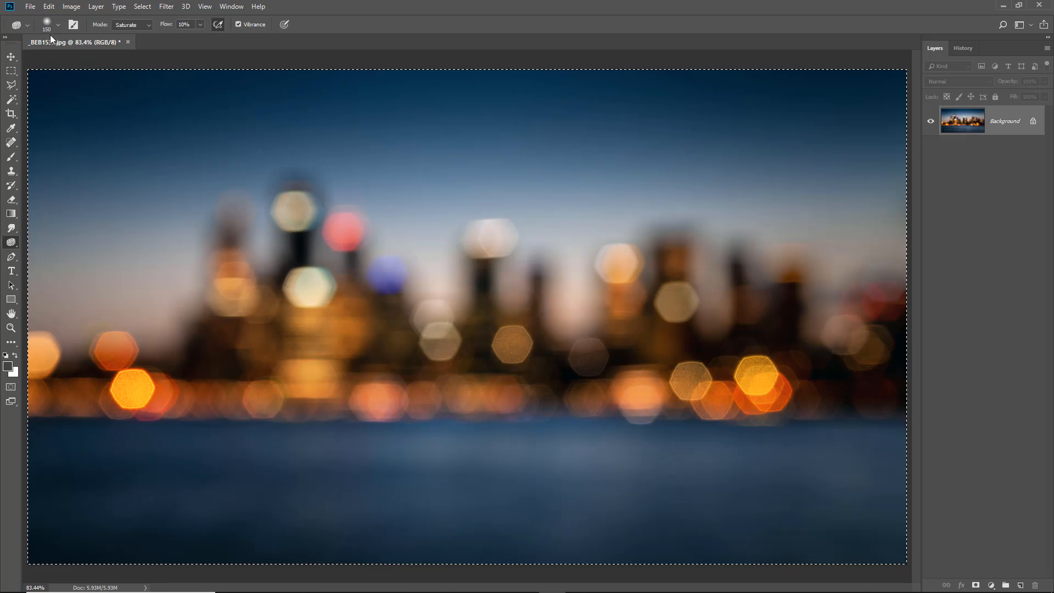
click(48, 7)
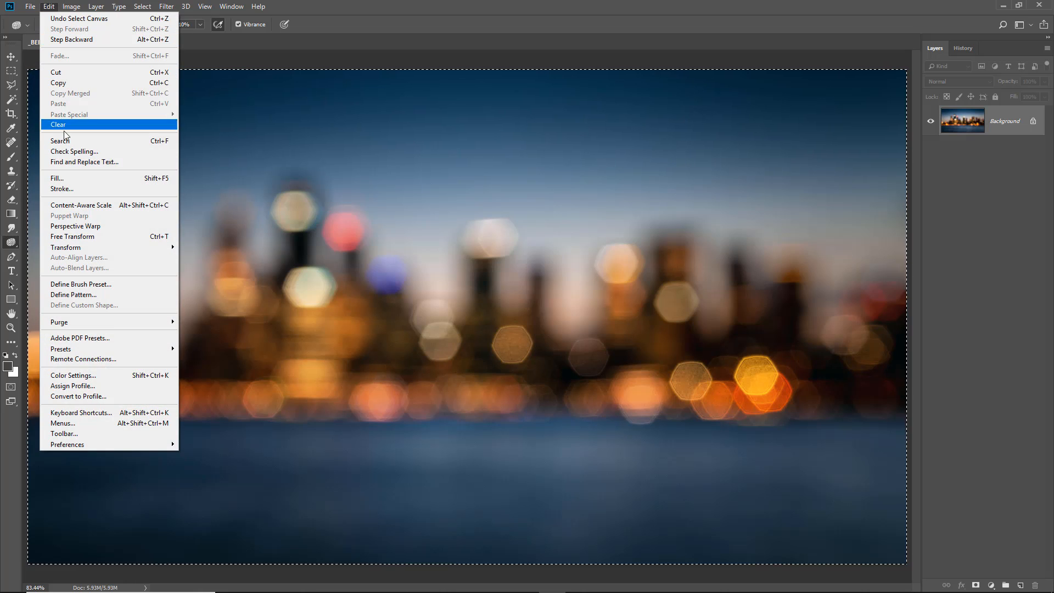
click(66, 188)
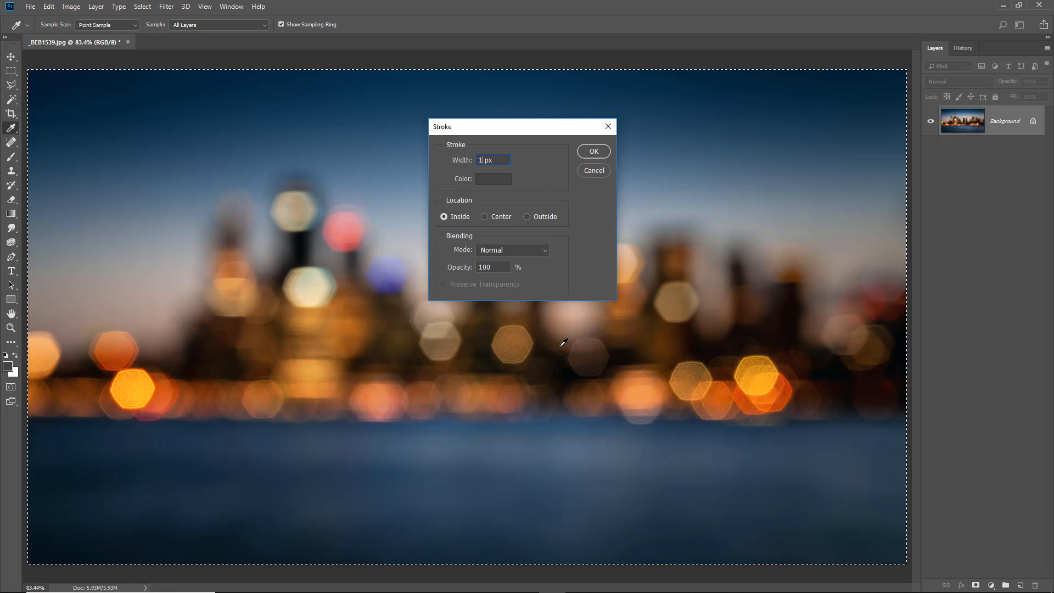
click(484, 179)
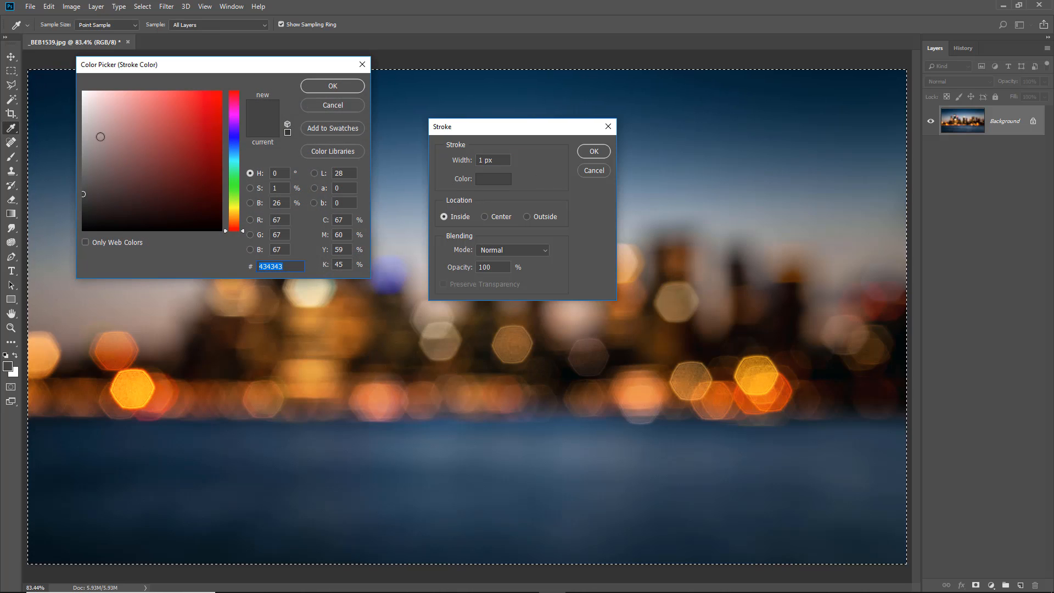
click(83, 121)
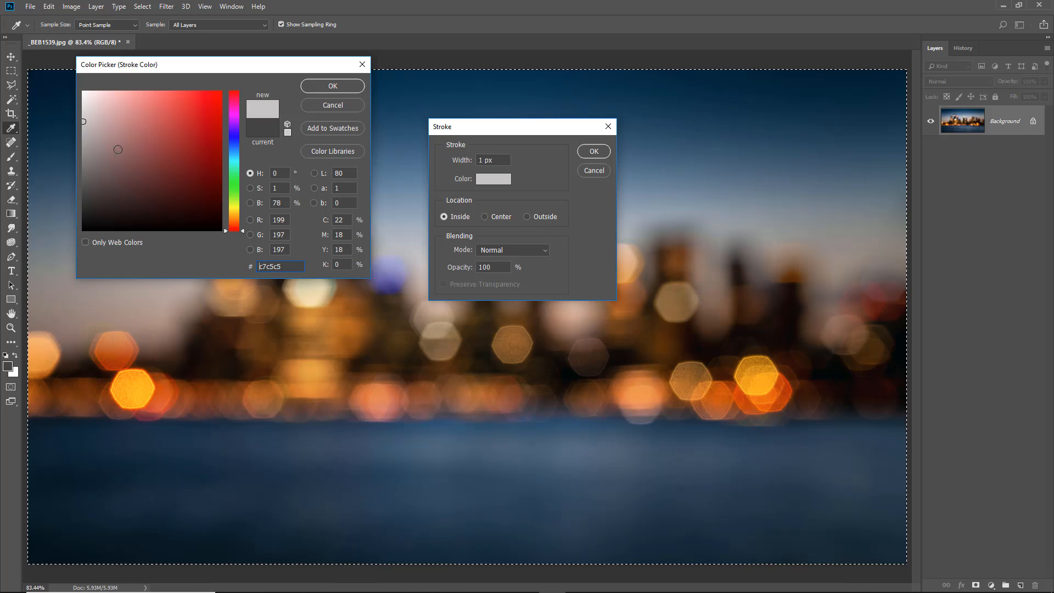
click(331, 86)
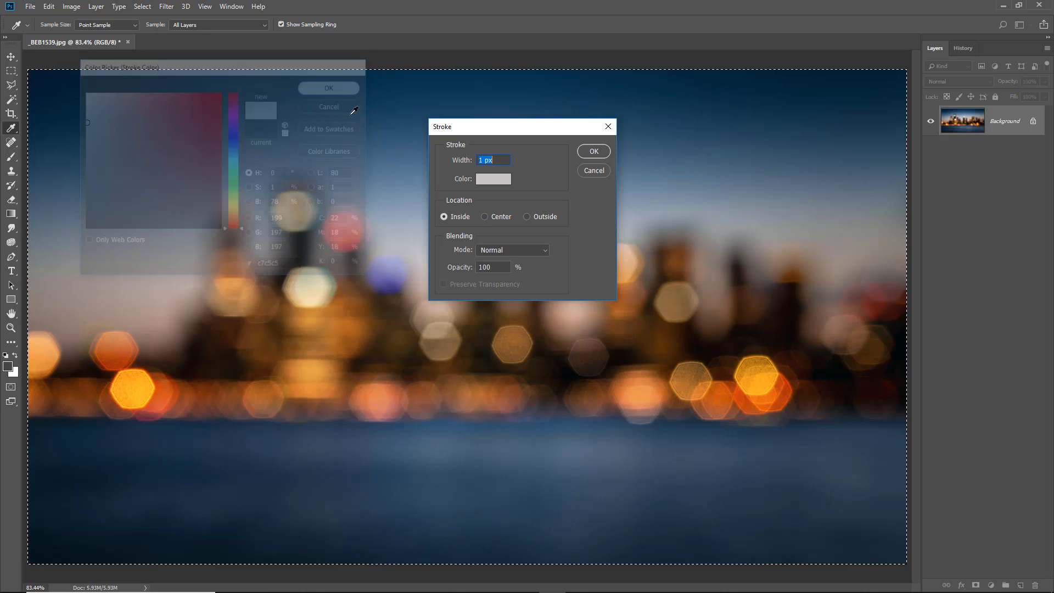
key(o)
click(594, 152)
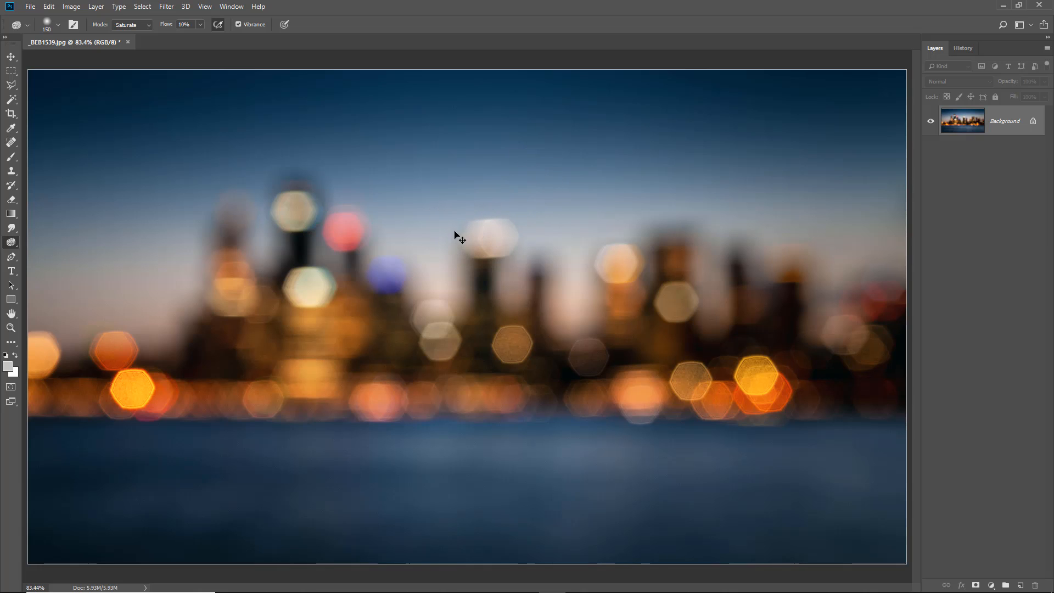
Stroke the selected image with a 1 px medium gray (#888787) inside border at 100% opacity and deselect.
click(49, 7)
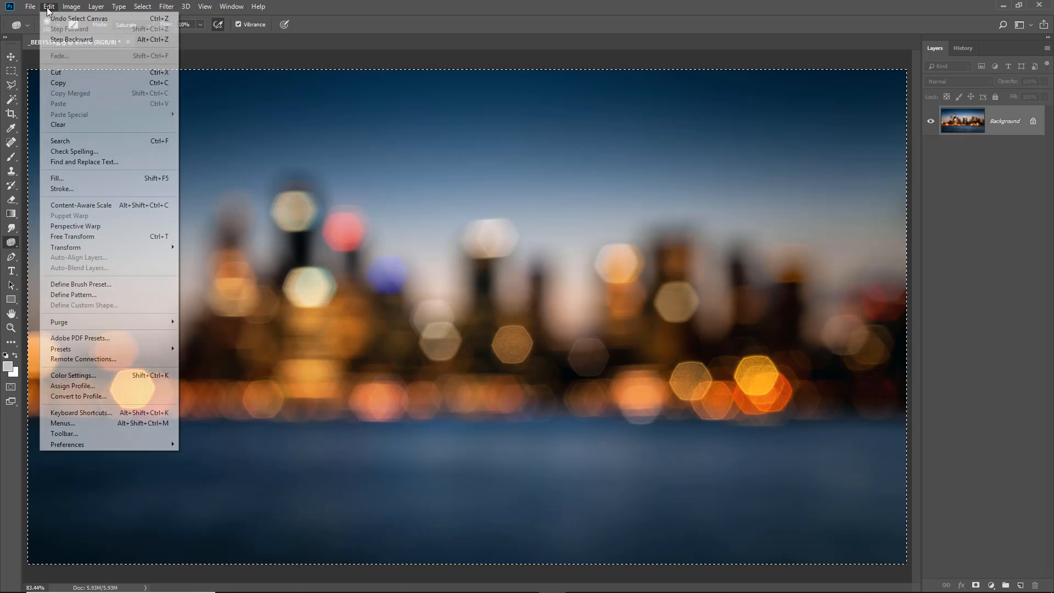
click(62, 188)
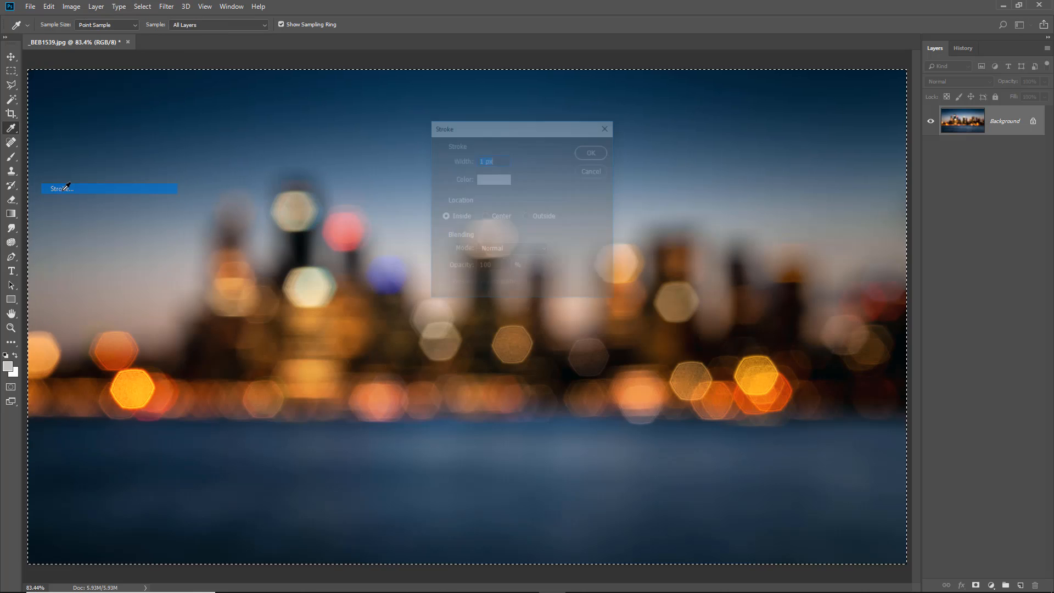
click(493, 178)
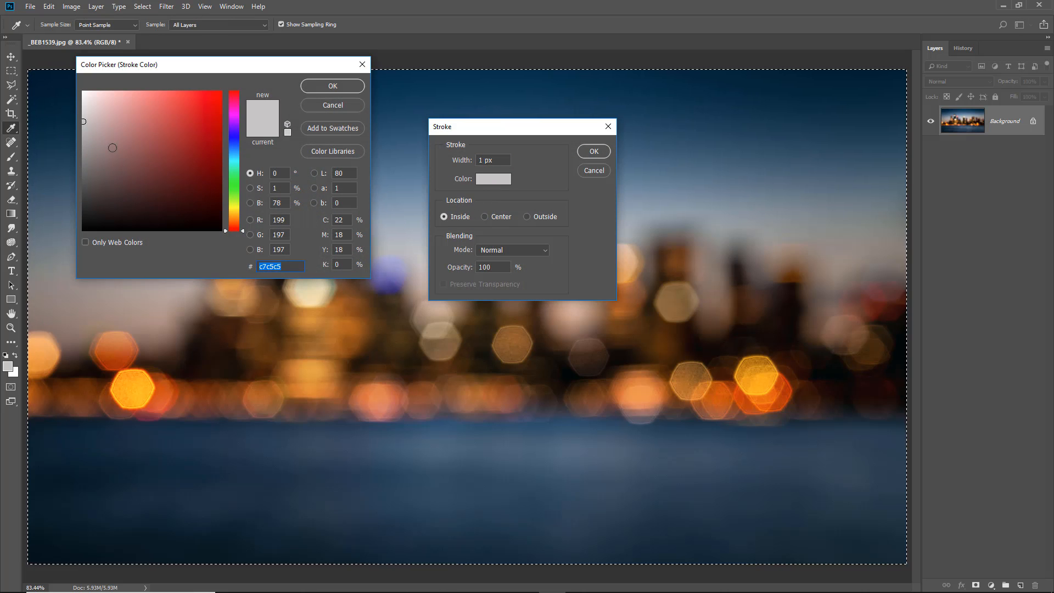
click(85, 155)
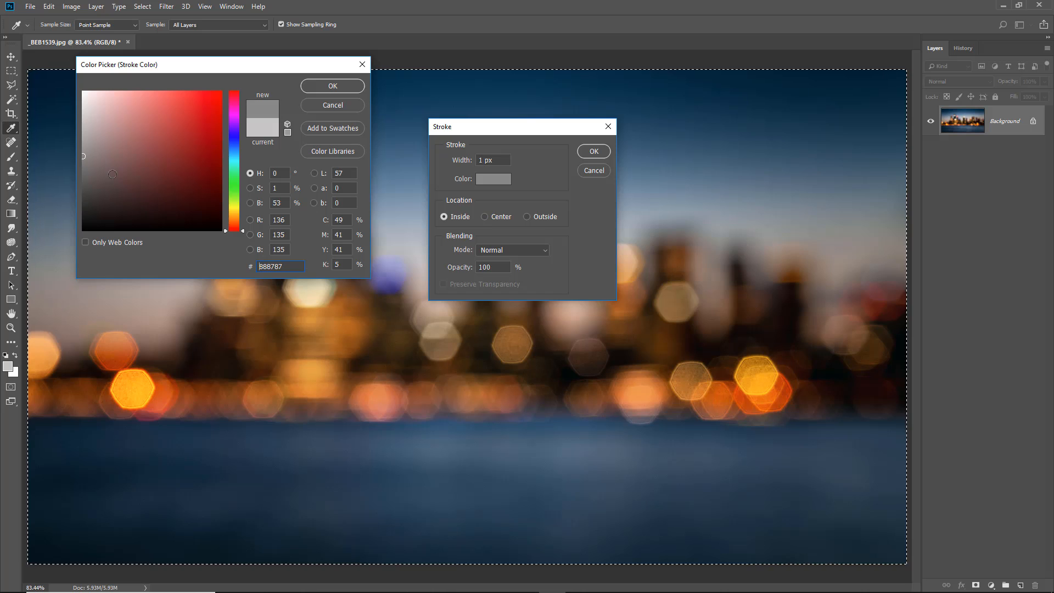
click(332, 86)
click(593, 151)
key(o)
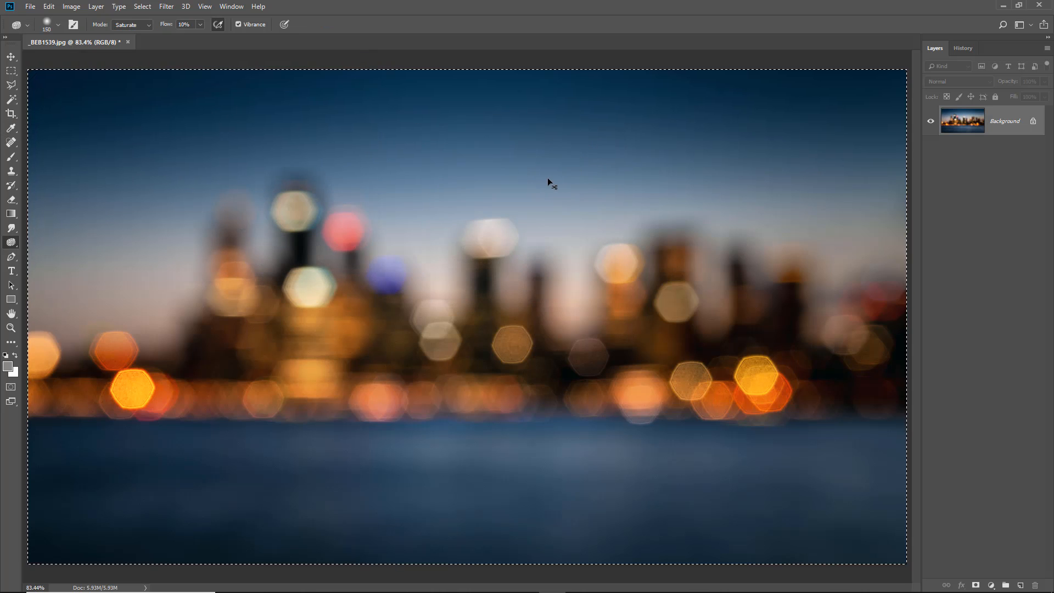
key(ctrl+d)
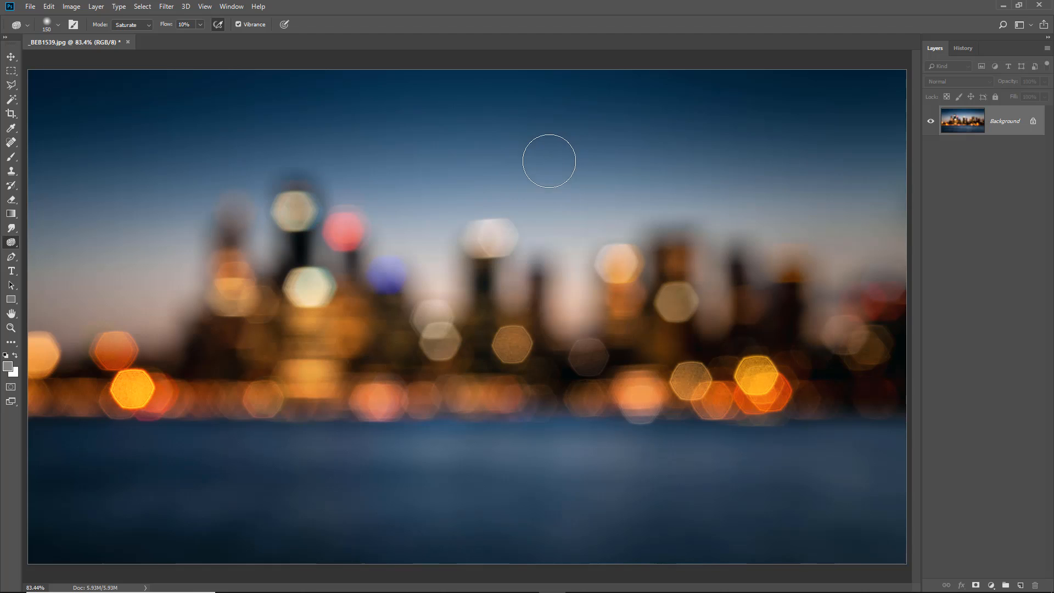
Collapse the layers and history area and set the backdrop around the photo to Black.
click(1049, 39)
right_click(993, 108)
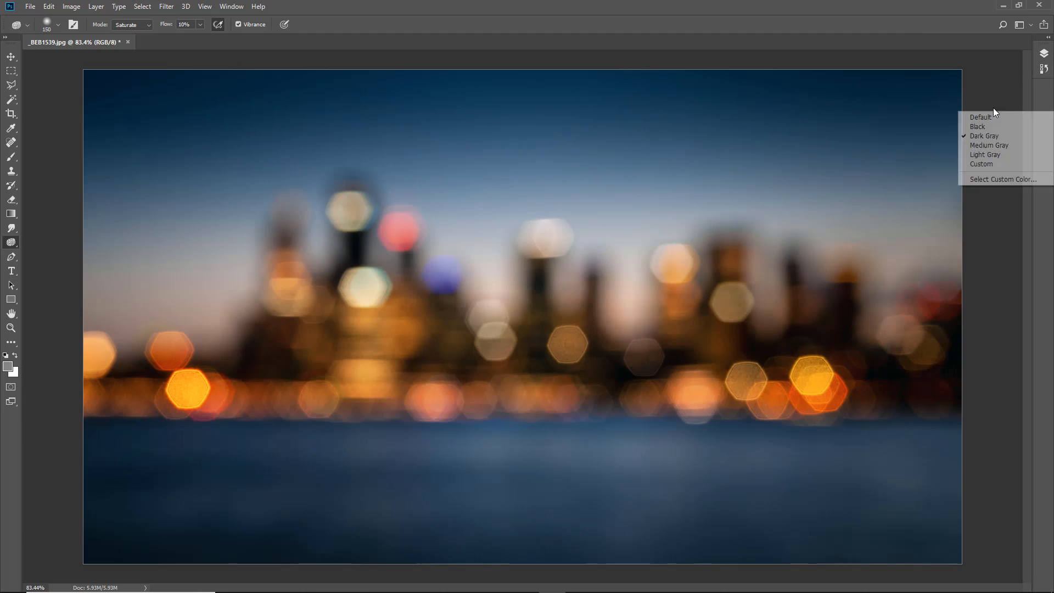
click(992, 127)
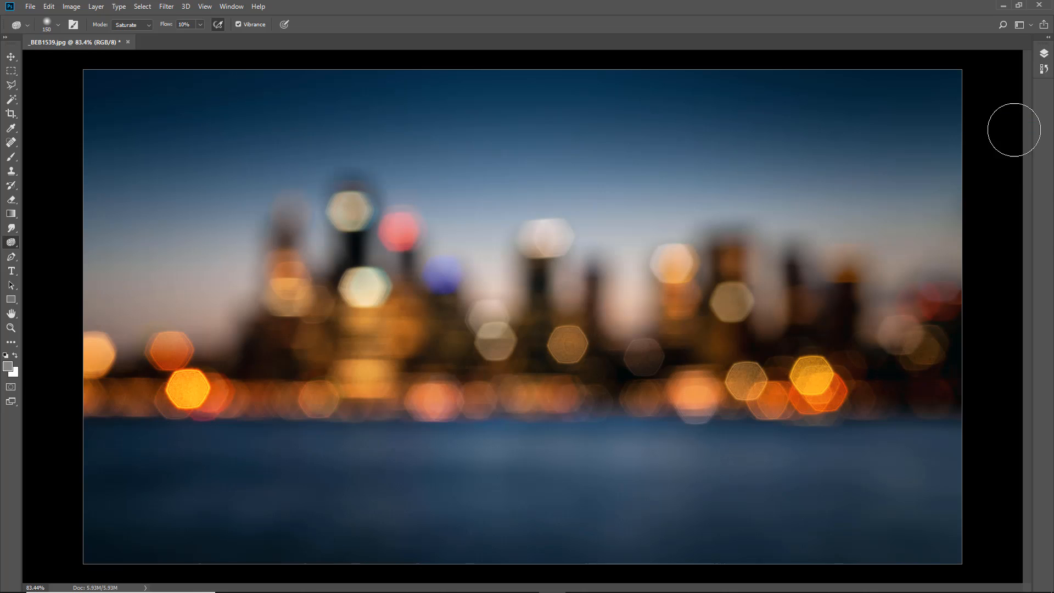